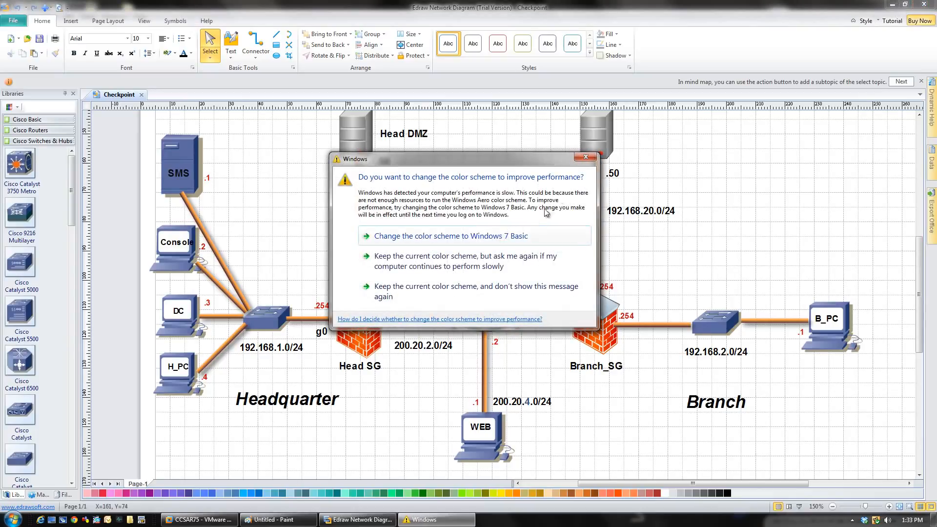
Step: Close the Windows colour-scheme prompt to reveal the Checkpoint network diagram
left_click(585, 157)
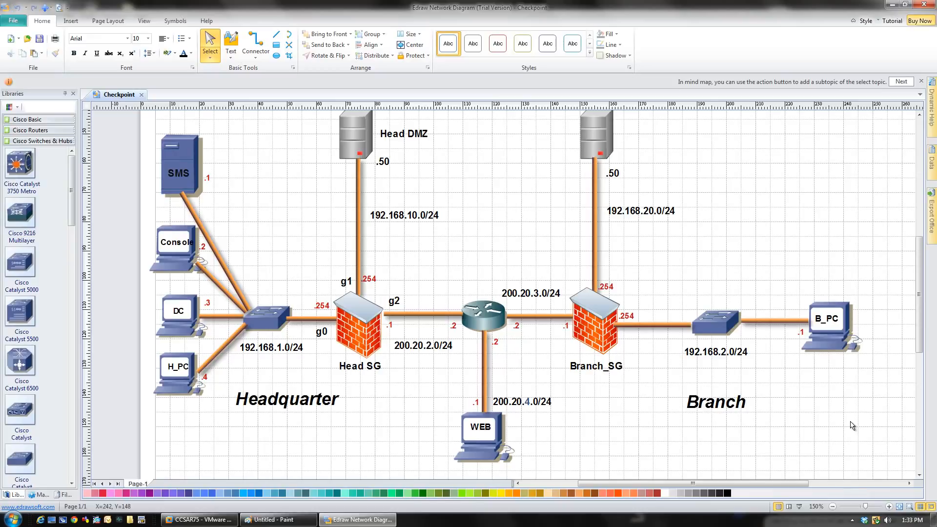
Step: Select the Head SG and Branch_SG firewalls on the diagram, then switch to the CCSAR75 SmartDashboard VM
left_click(362, 329)
left_click(604, 331)
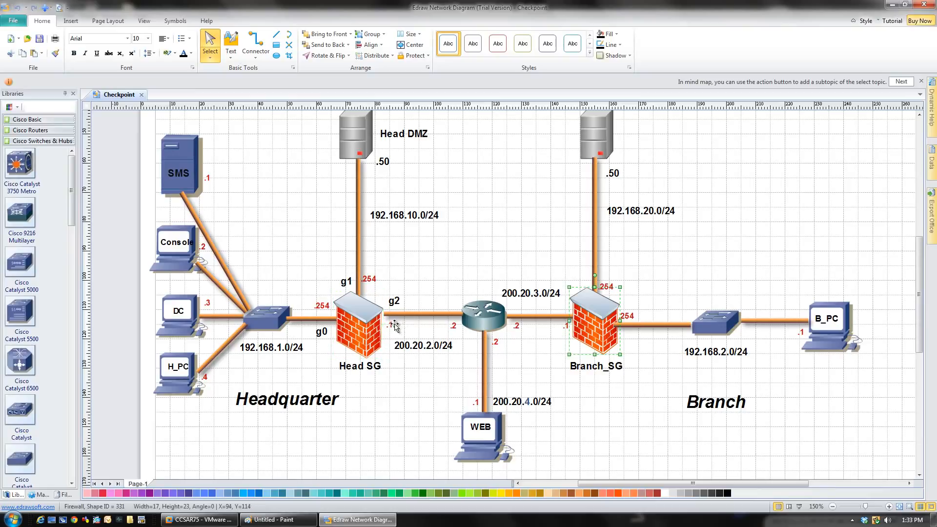
left_click(362, 333)
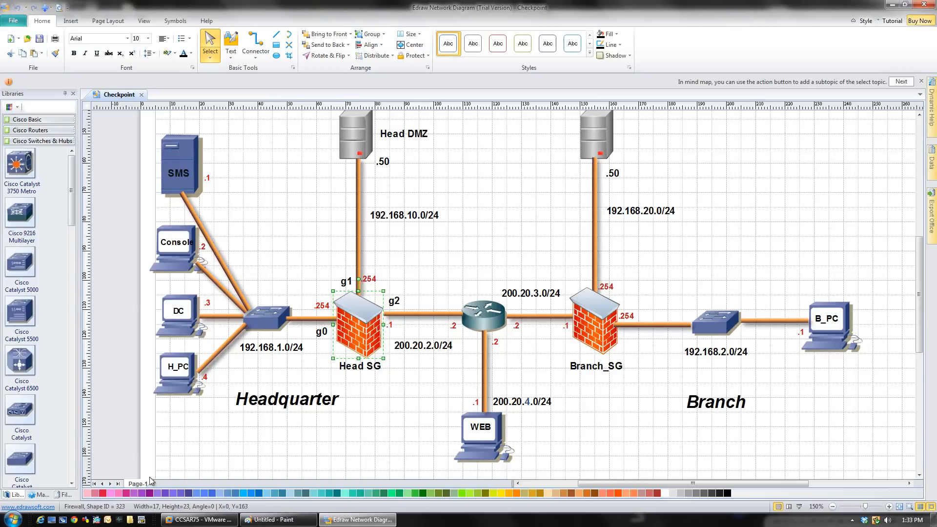
left_click(200, 519)
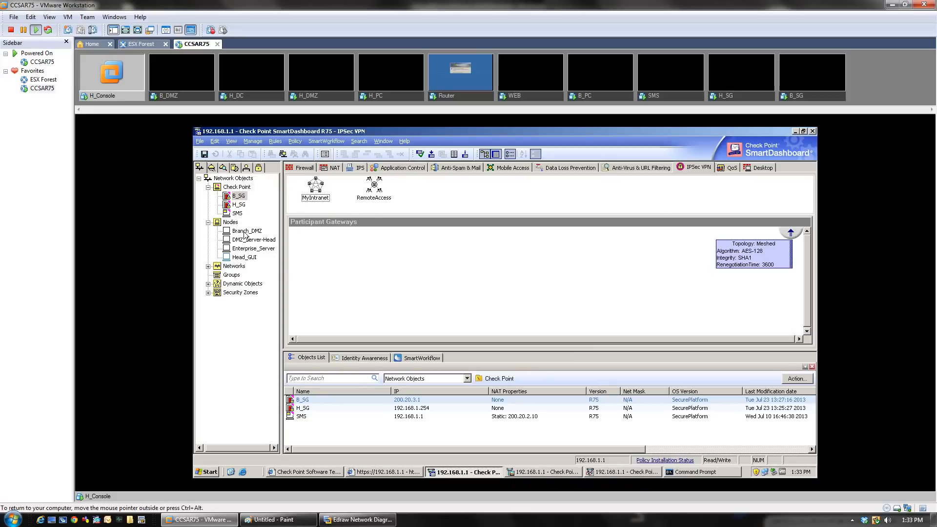
double_click(237, 207)
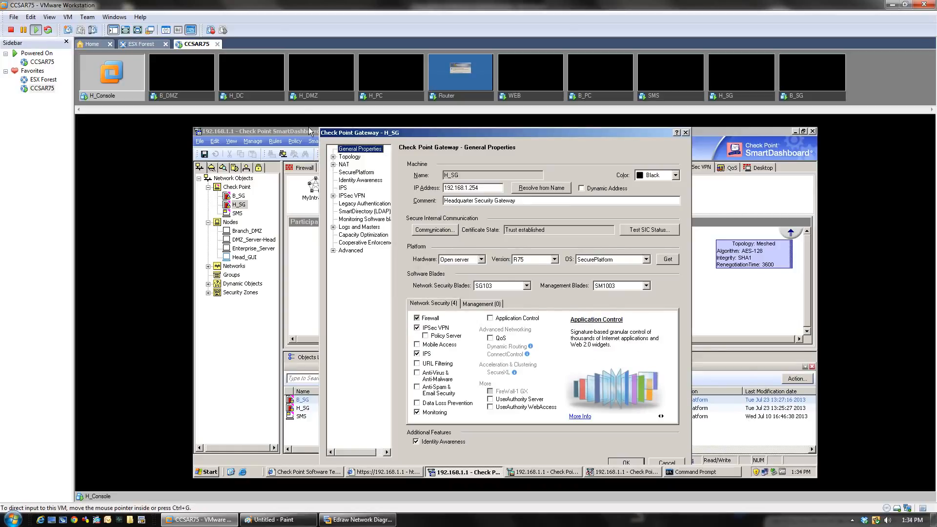
left_click(349, 156)
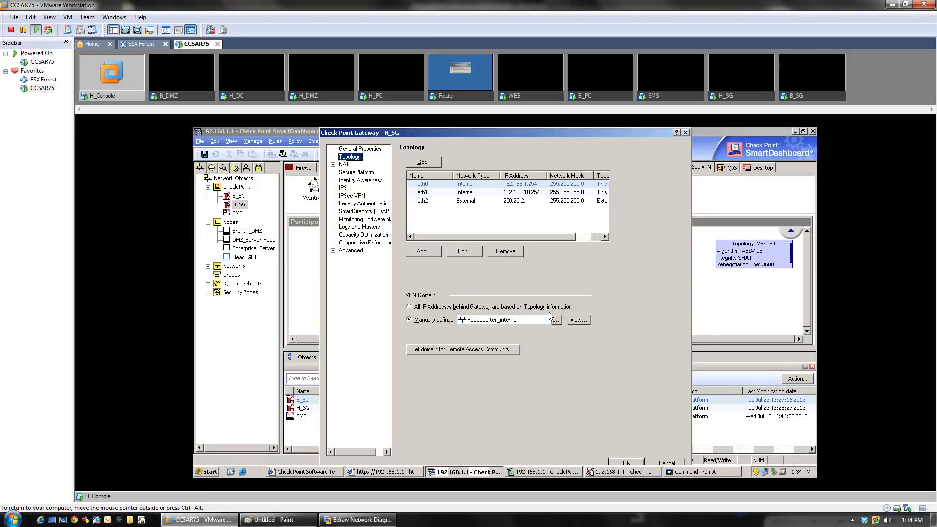
left_click(662, 460)
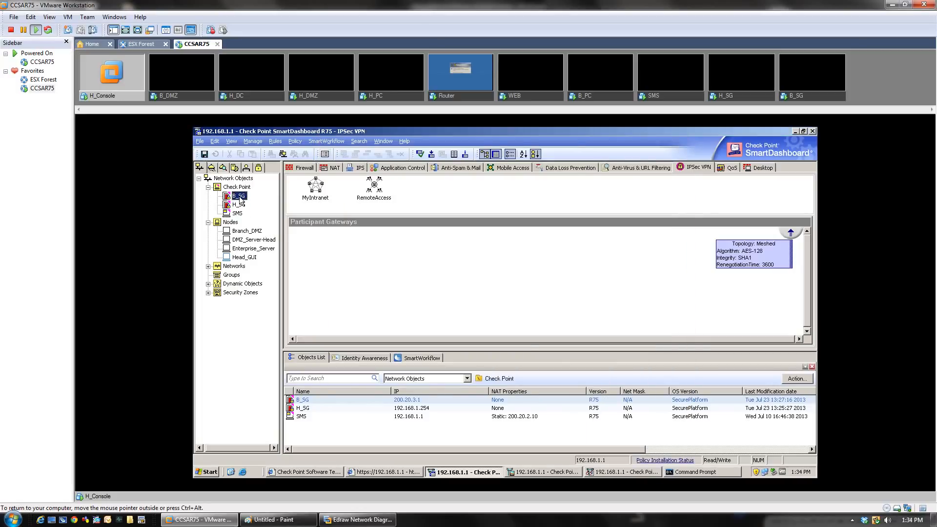
Step: Enable IPSec VPN on B_SG, confirm its Branch_Internal VPN domain, save, and show the Firewall rule base
double_click(239, 196)
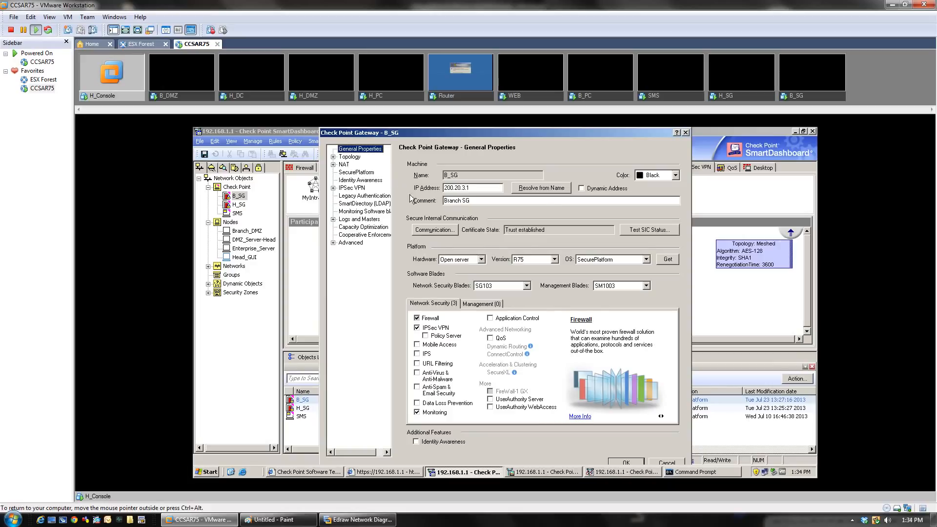
left_click(417, 328)
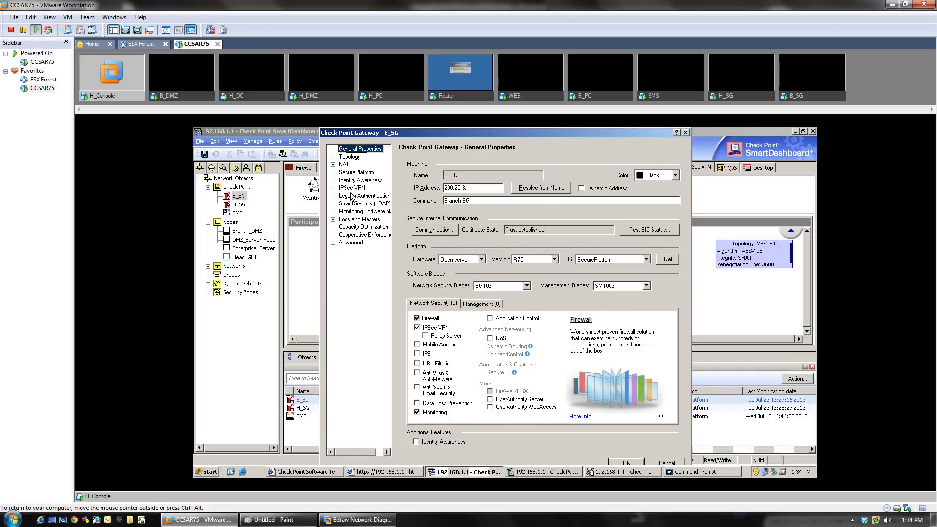
left_click(352, 157)
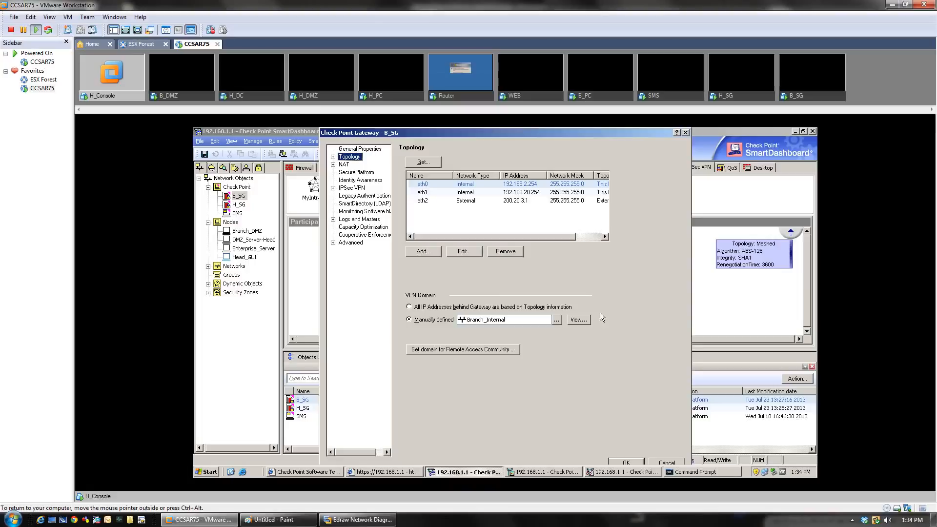
left_click(641, 461)
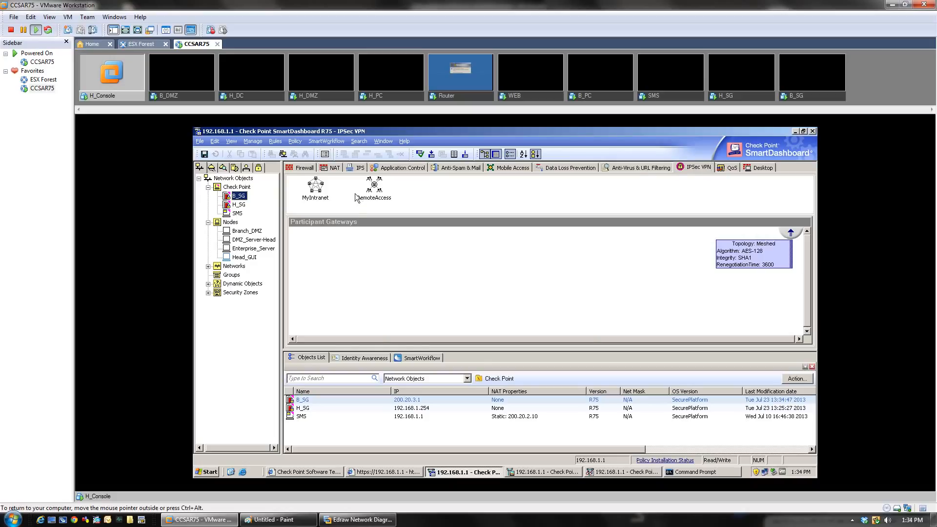
left_click(298, 168)
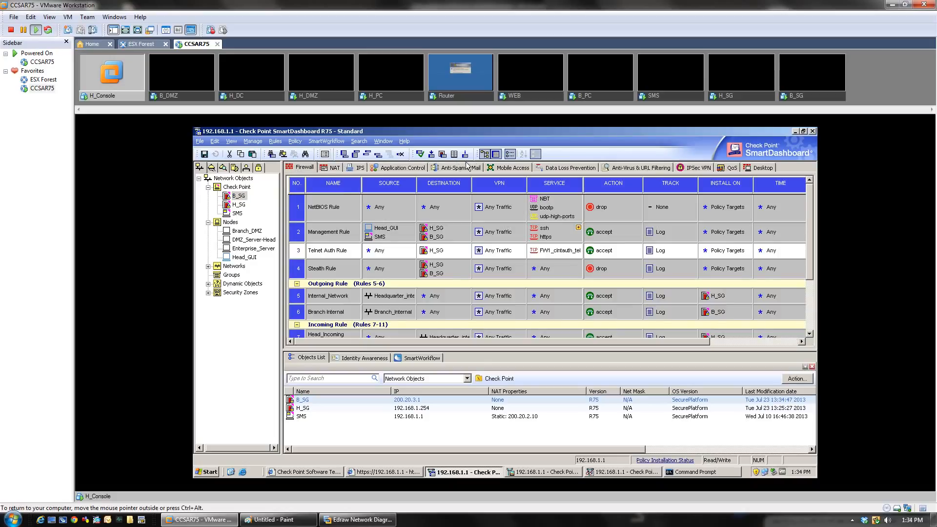
Step: Return to the IPSec VPN view listing the MyIntranet and RemoteAccess communities
left_click(692, 168)
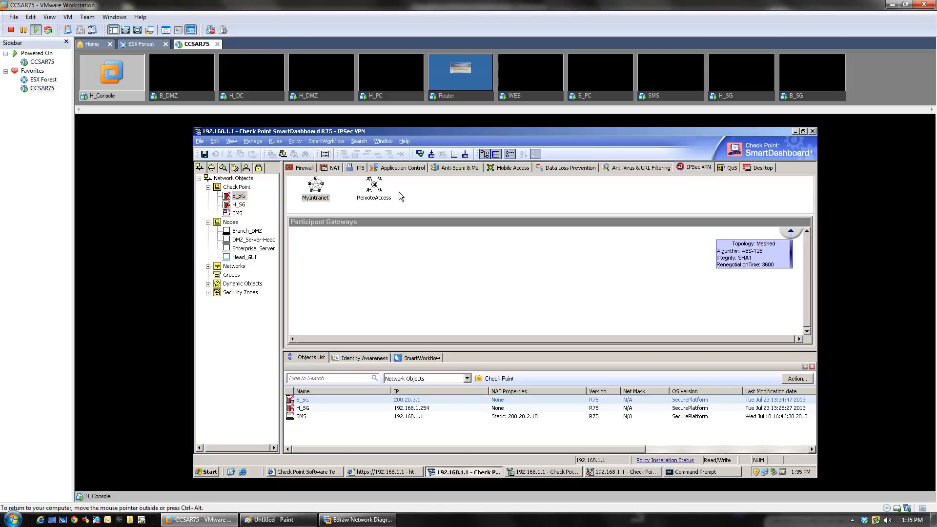
Step: Create a new star VPN community named Brach_office and go to its Center Gateways page
right_click(415, 194)
mouse_move(444, 200)
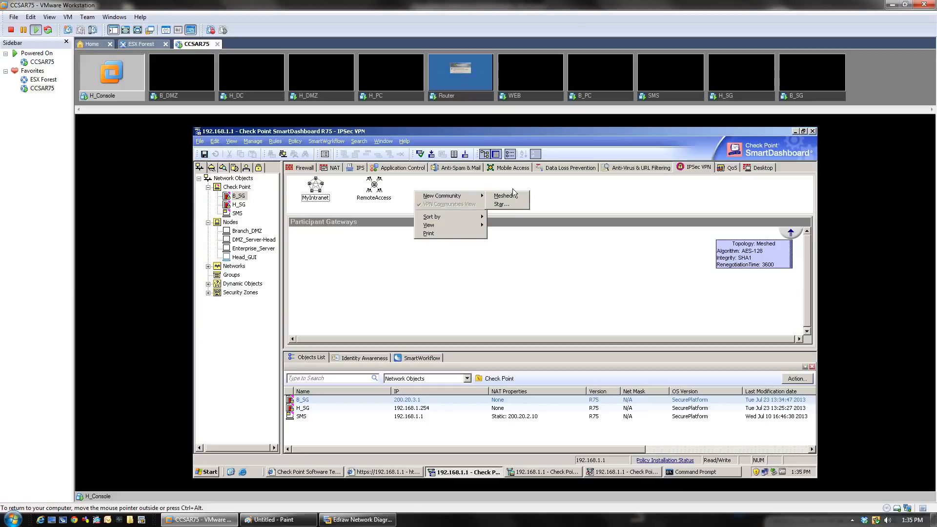
left_click(501, 204)
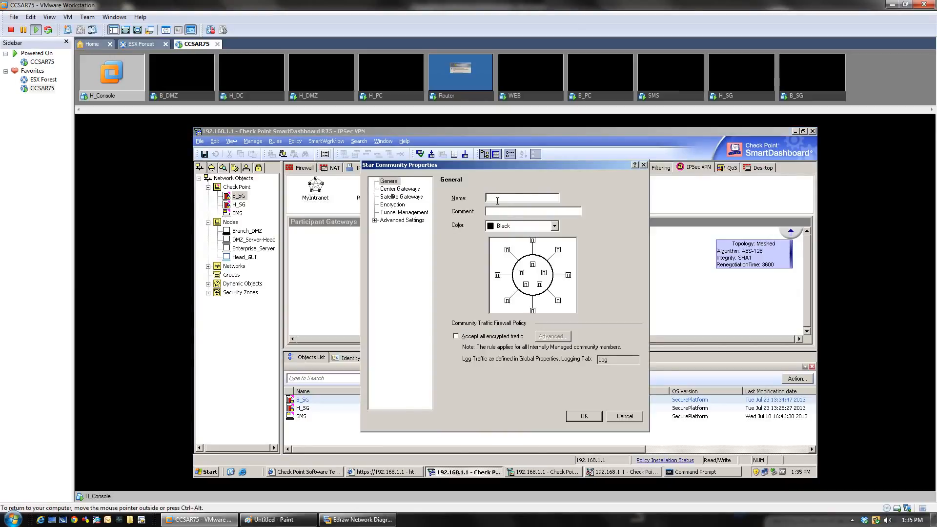
type("Brach_office")
left_click(409, 190)
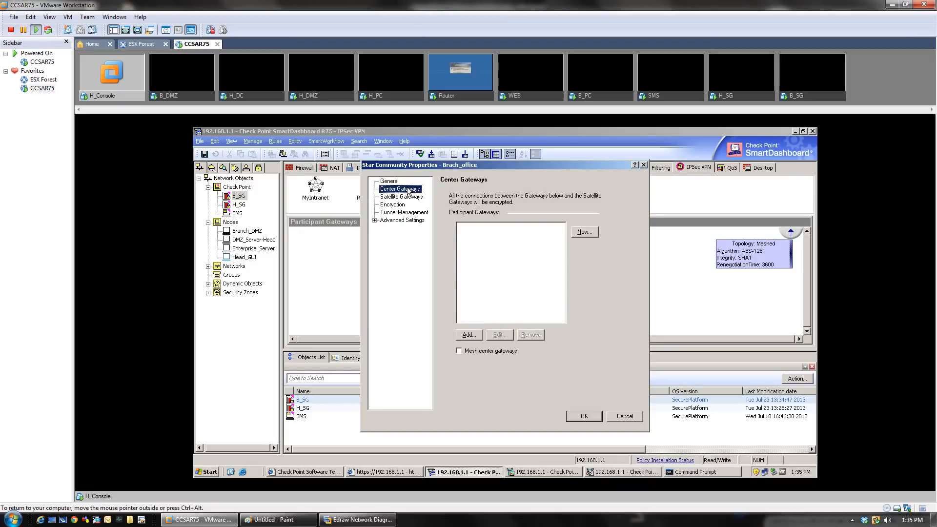
Step: Add H_SG as the center gateway and B_SG as the satellite gateway of Brach_office
left_click(468, 335)
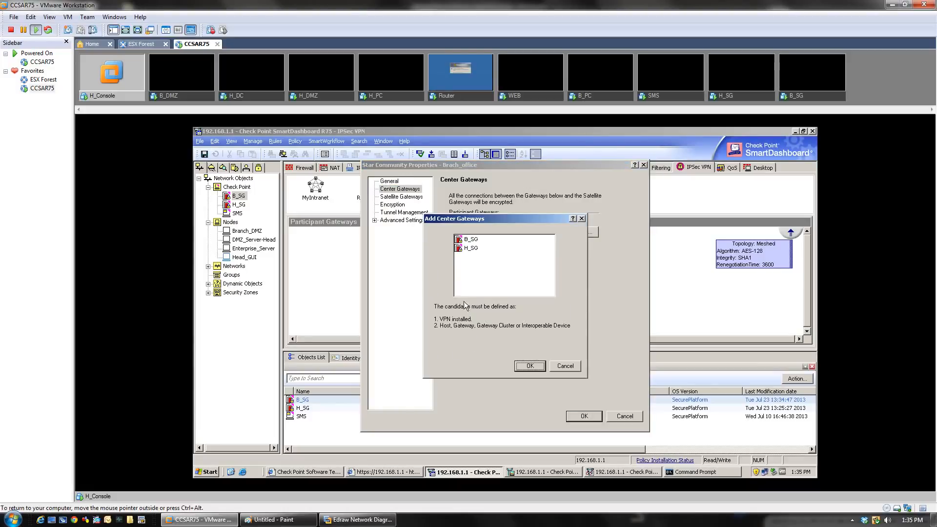
double_click(471, 249)
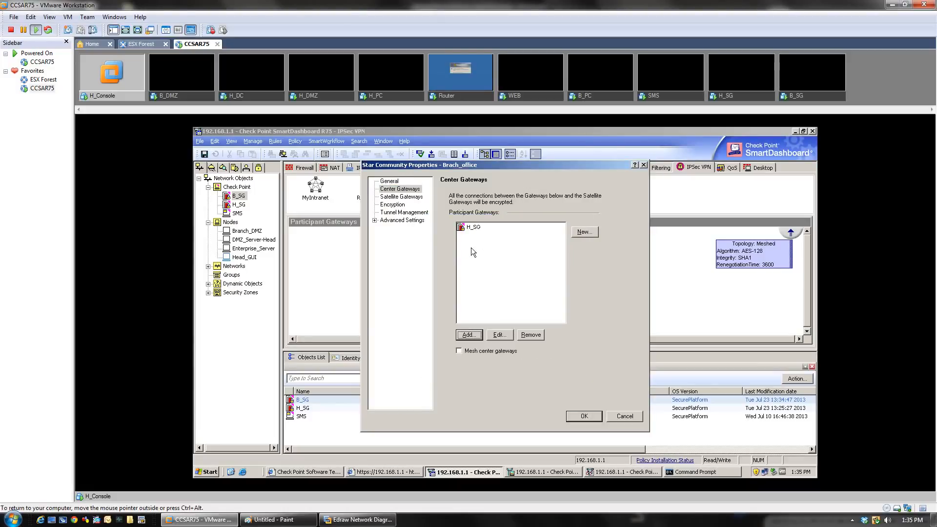
left_click(407, 197)
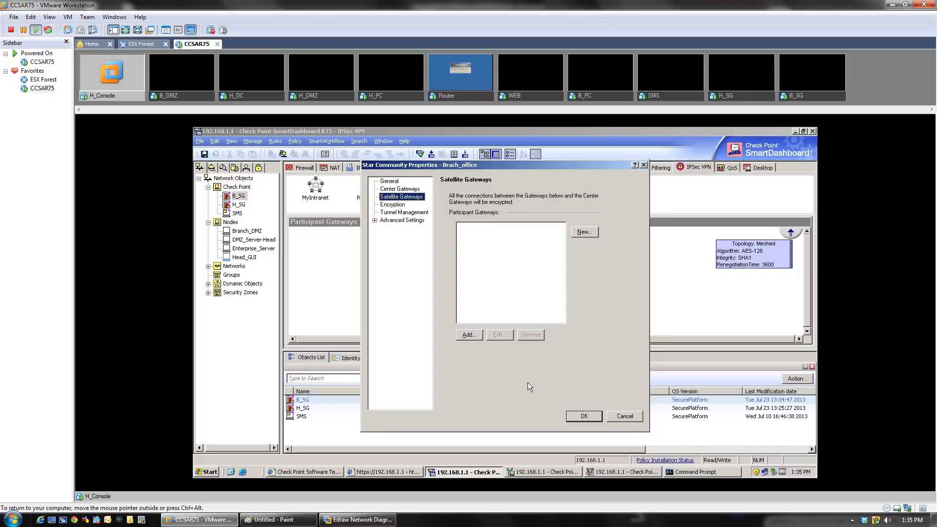
left_click(467, 335)
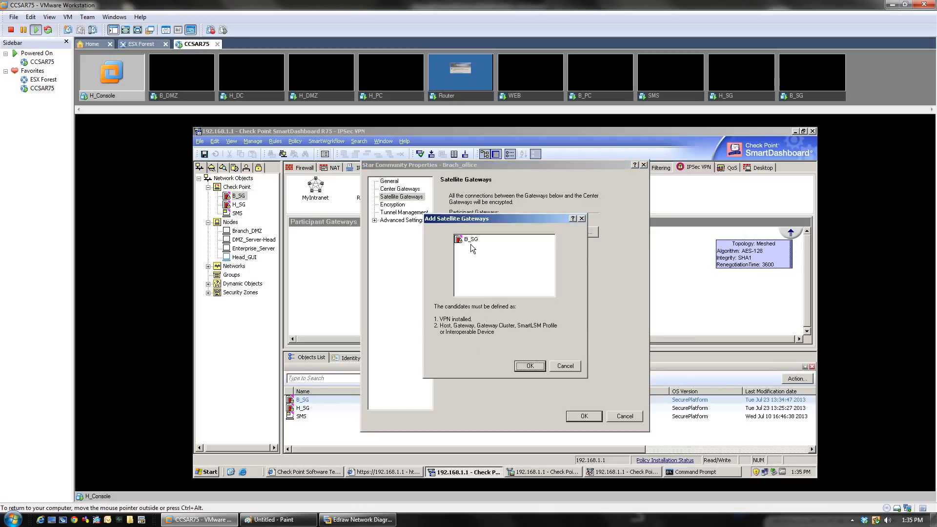
key("Return")
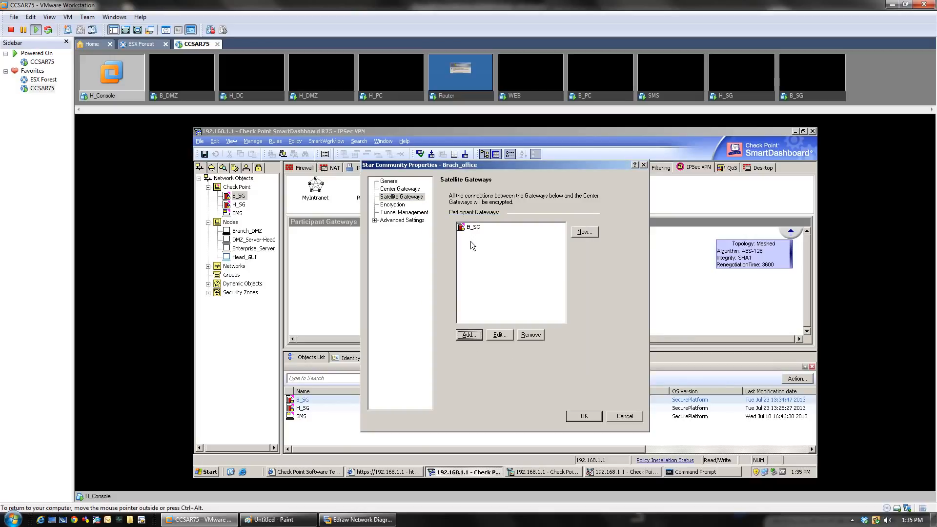
left_click(397, 197)
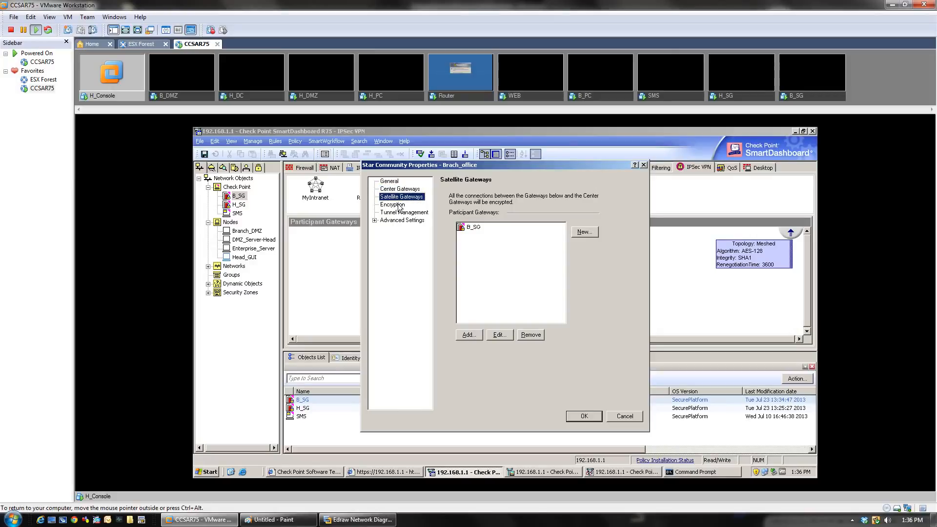
Step: Set Brach_office encryption to IKEv1 only with a Custom suite, reviewing the suite without changes
left_click(400, 205)
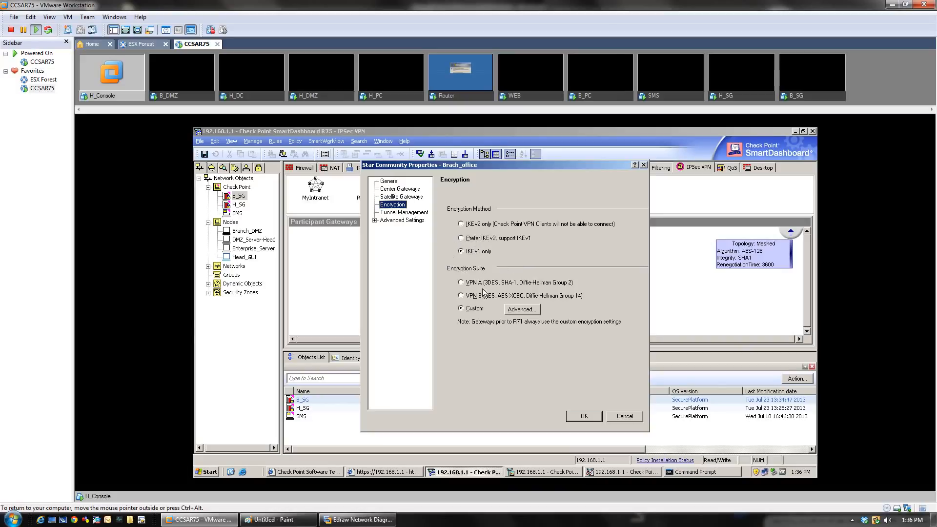
left_click(520, 313)
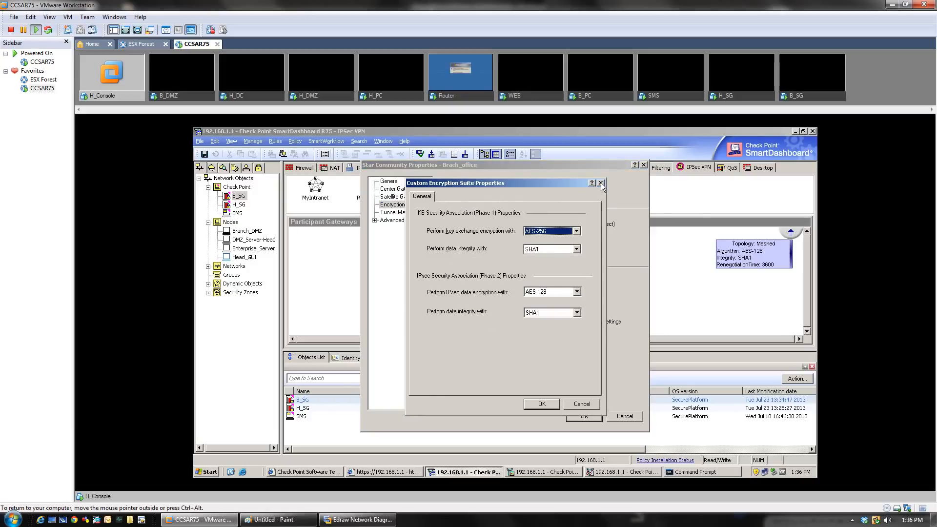
key("Return")
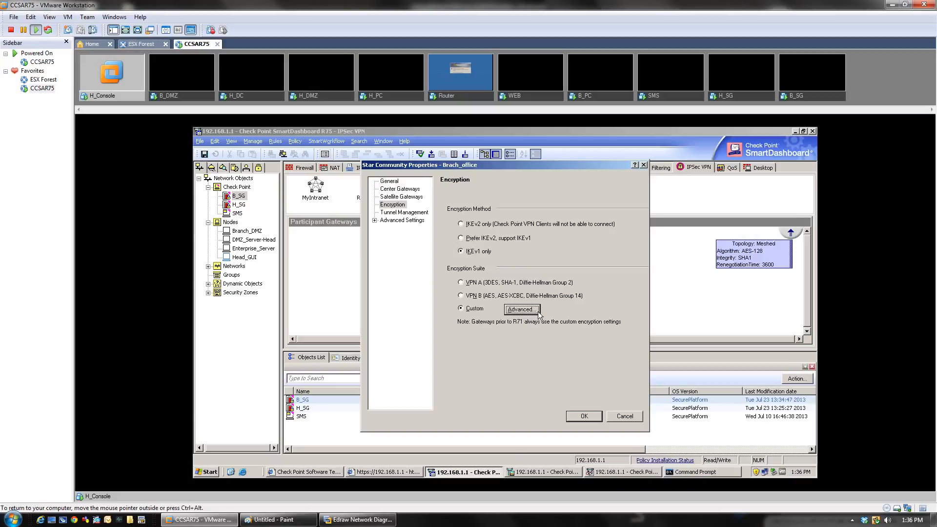
left_click(521, 309)
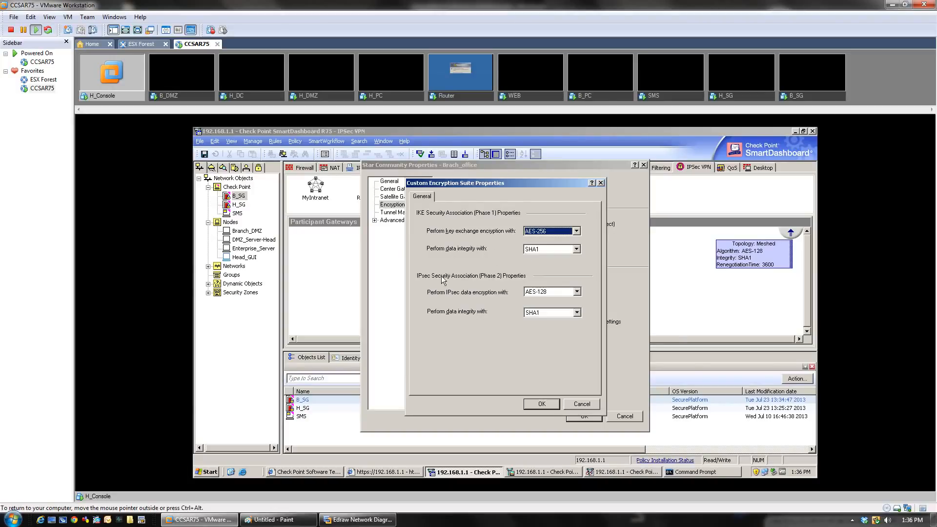
left_click(579, 405)
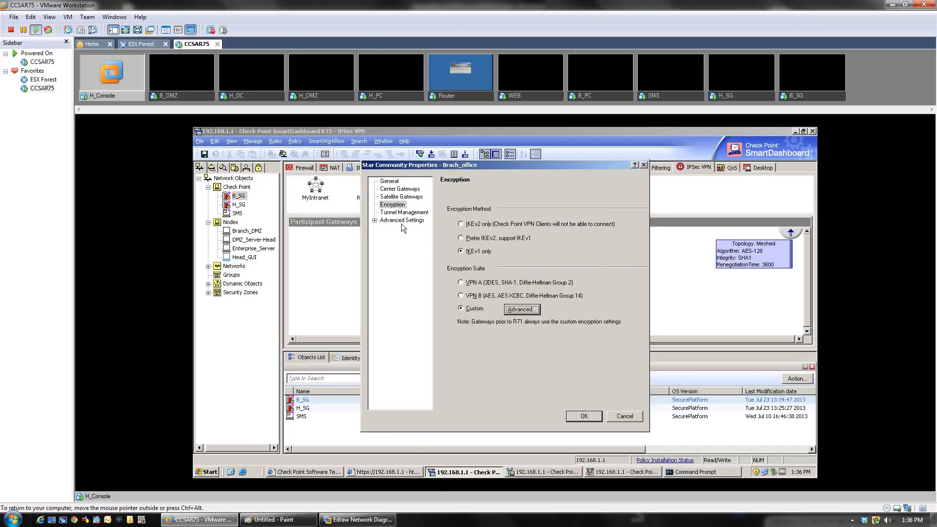
Step: Tick 'Disable NAT inside the VPN community' in Brach_office's Advanced VPN Properties
left_click(380, 213)
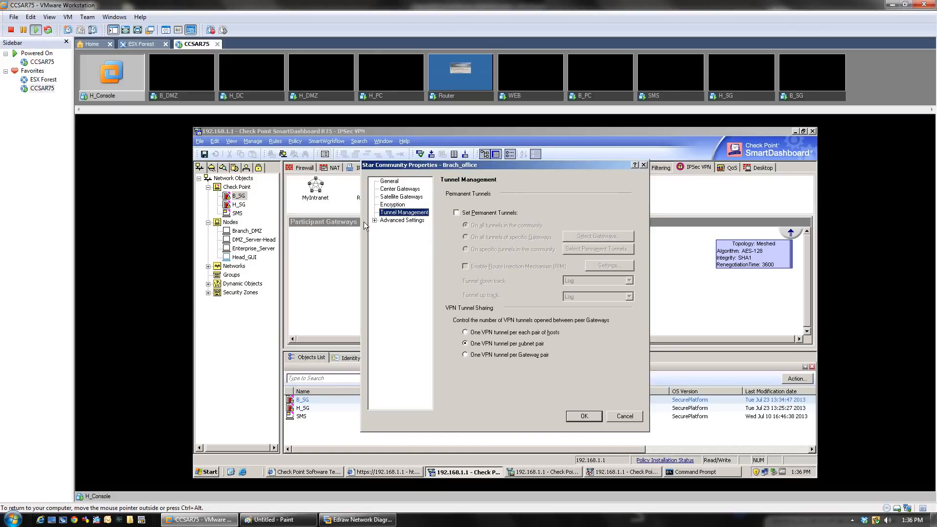
left_click(373, 220)
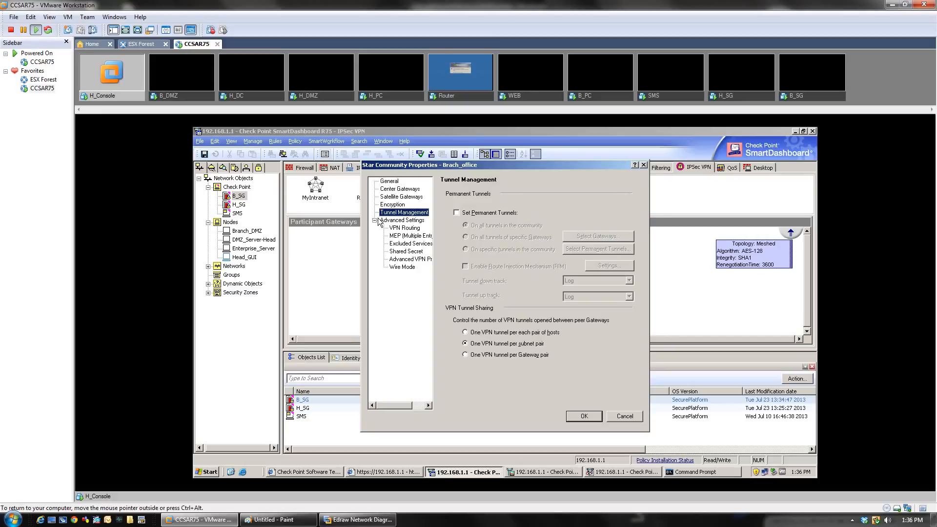
left_click(414, 260)
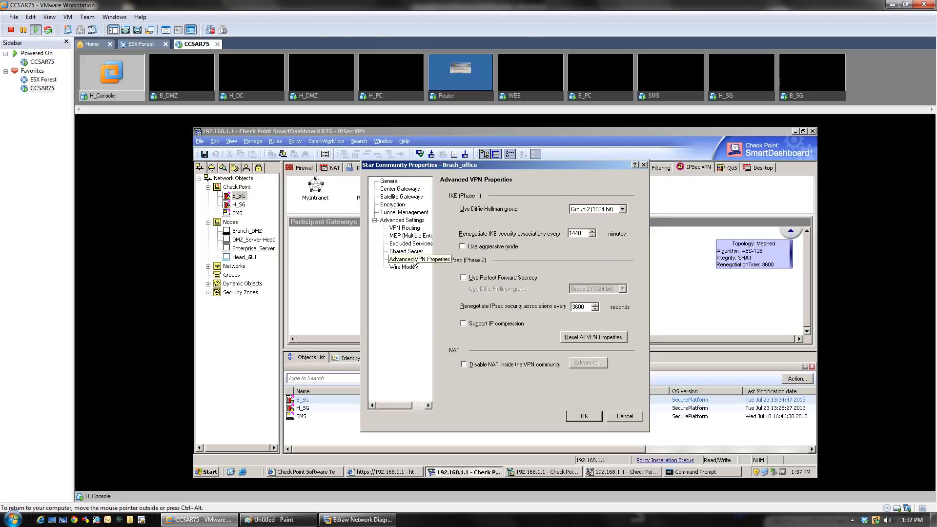
left_click(464, 364)
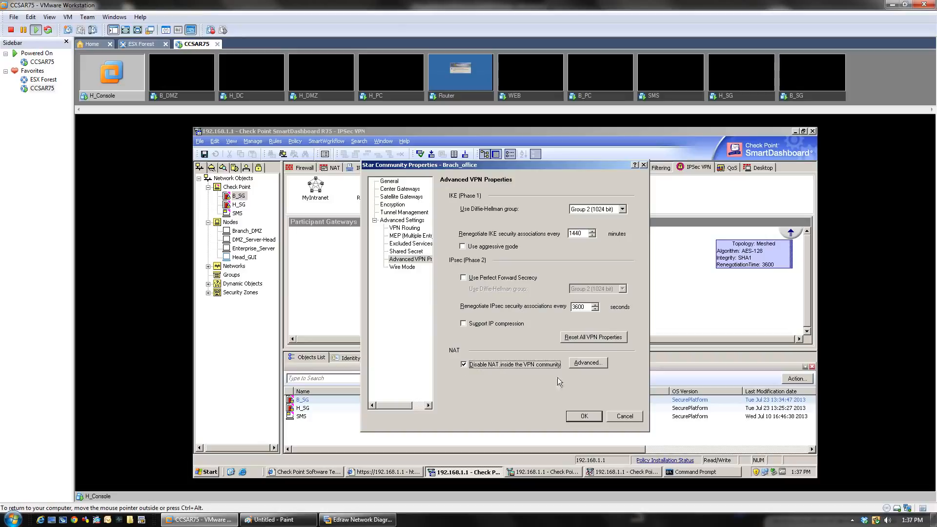
Step: Save the Brach_office community settings and dismiss the Windows colour-scheme prompt
left_click(586, 418)
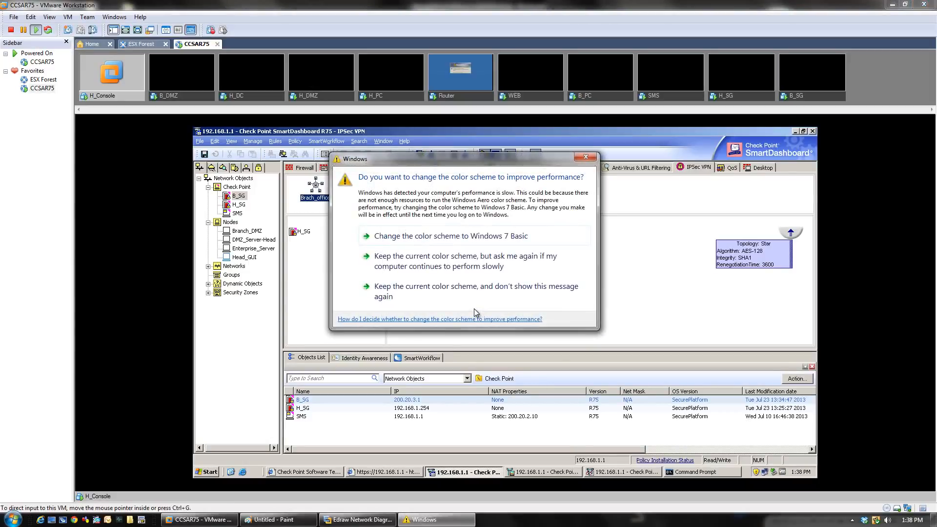
left_click(586, 159)
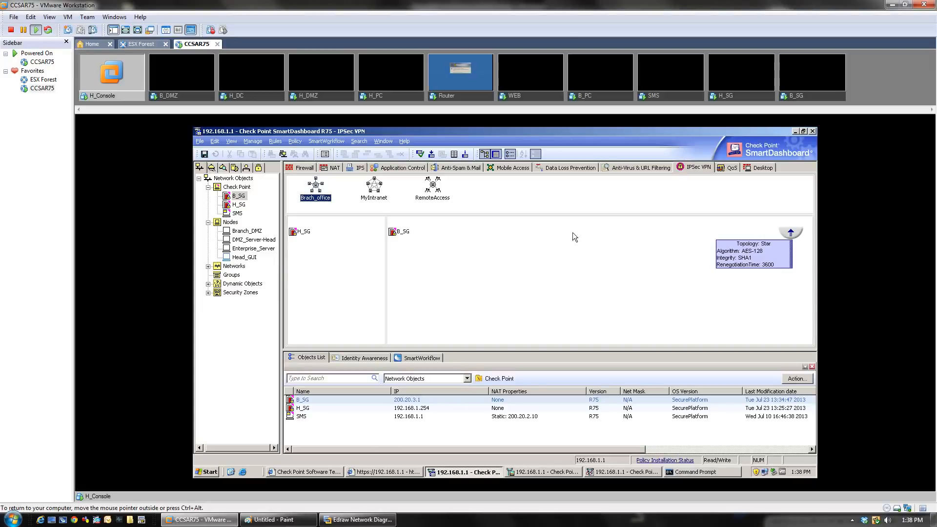
left_click(342, 208)
Step: Switch to the Firewall rule base and bring up the rule menu on the Stealth Rule
left_click(298, 168)
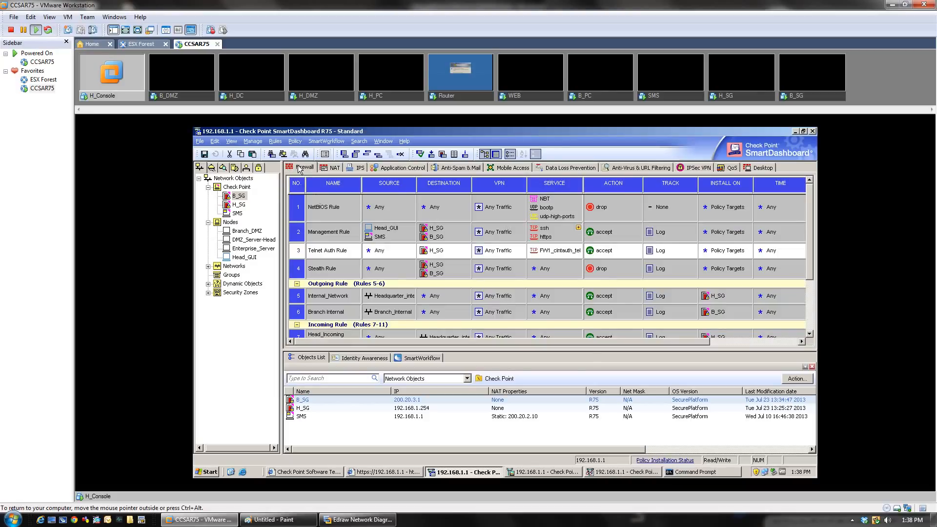
right_click(291, 264)
mouse_move(332, 268)
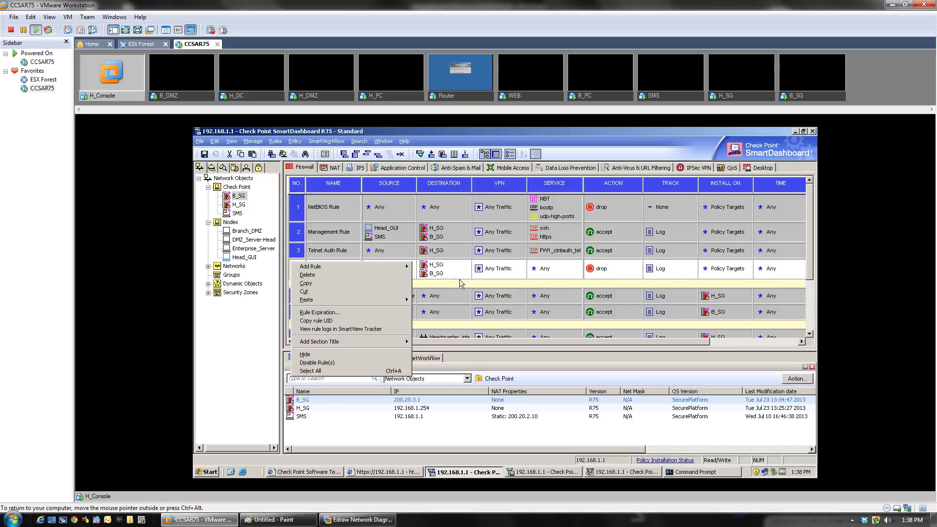
Step: Insert a new rule above the Stealth Rule and name it 'VPN Rule'
key("Escape")
right_click(296, 275)
mouse_move(334, 282)
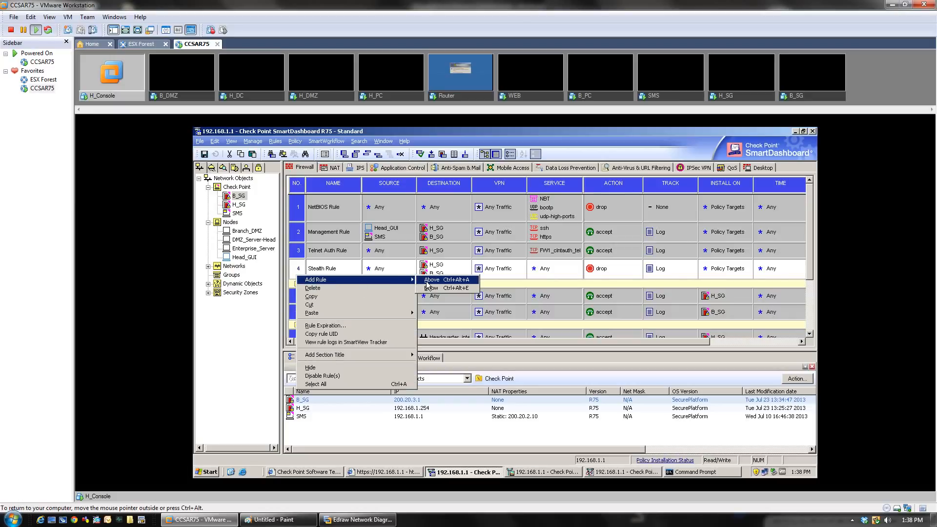
left_click(427, 281)
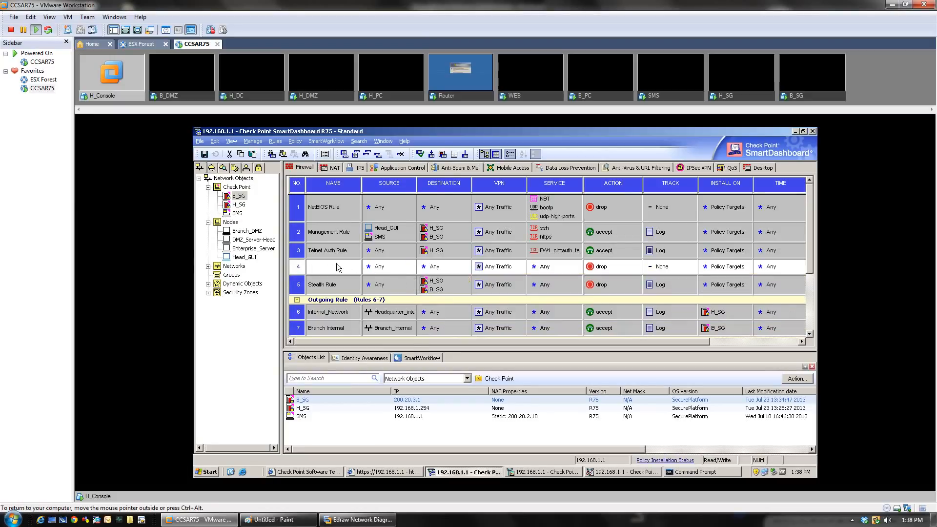
double_click(336, 267)
type("V")
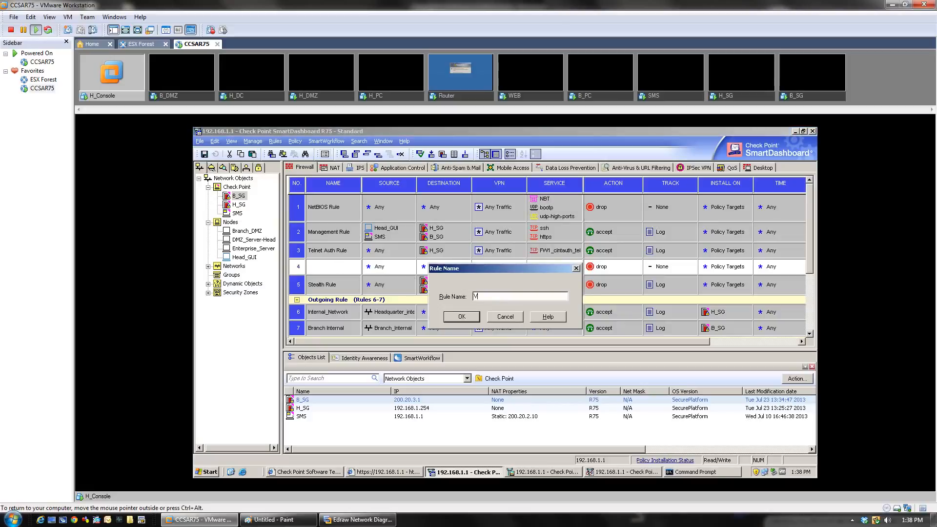
type("PN Rule")
left_click(474, 318)
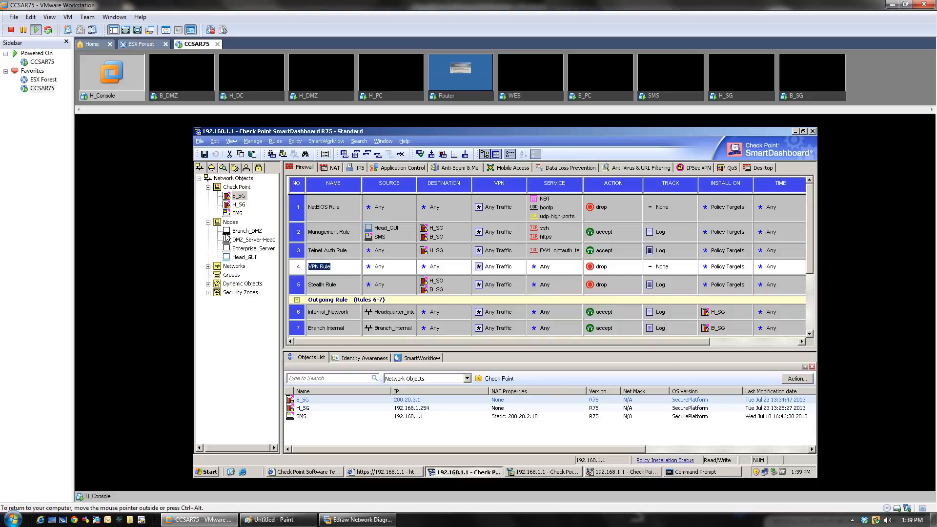
Step: Put Headquarter_internal and Branch_Internal into both the Source and Destination of VPN Rule
left_click(208, 265)
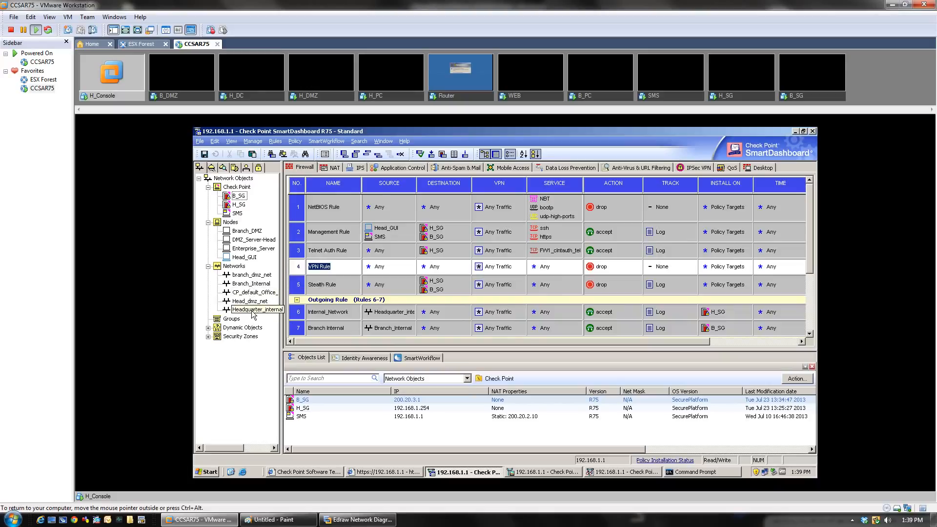
left_click_drag(249, 301, 413, 267)
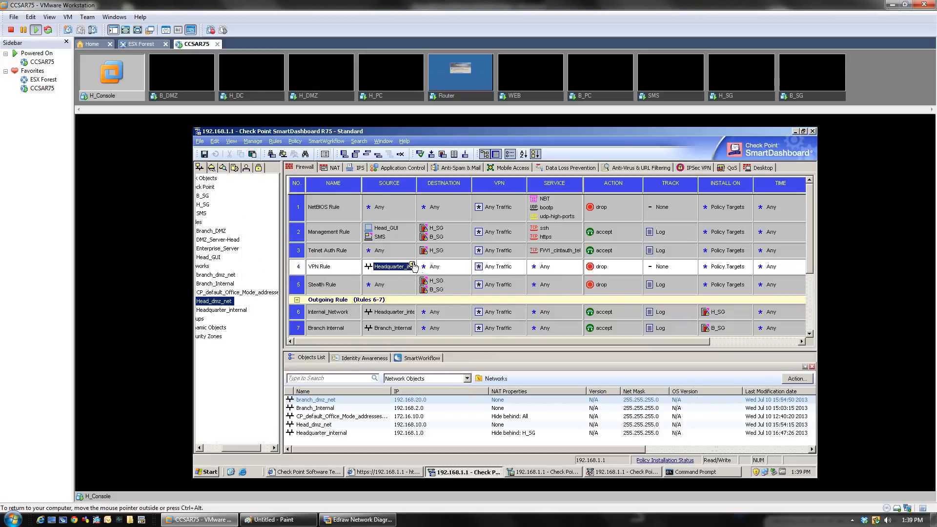
left_click_drag(353, 264, 382, 276)
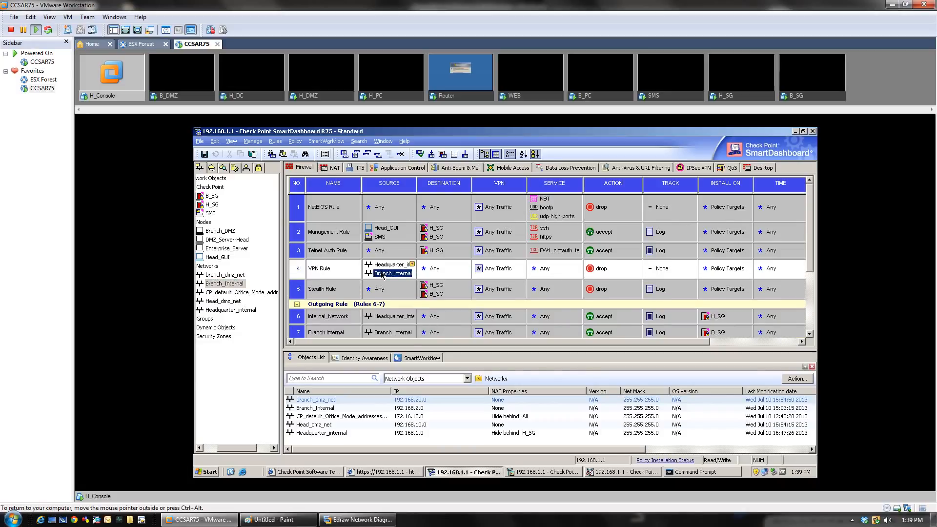
left_click_drag(238, 275, 453, 271)
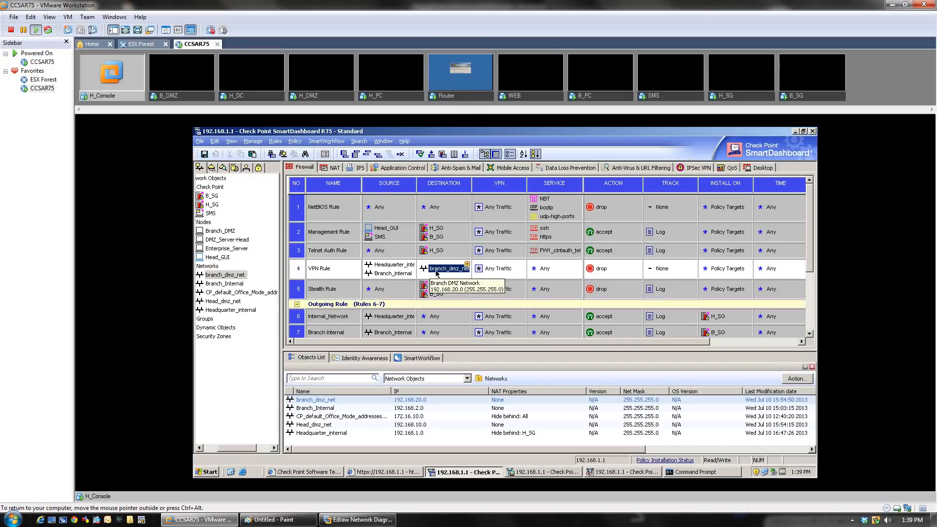
key("Delete")
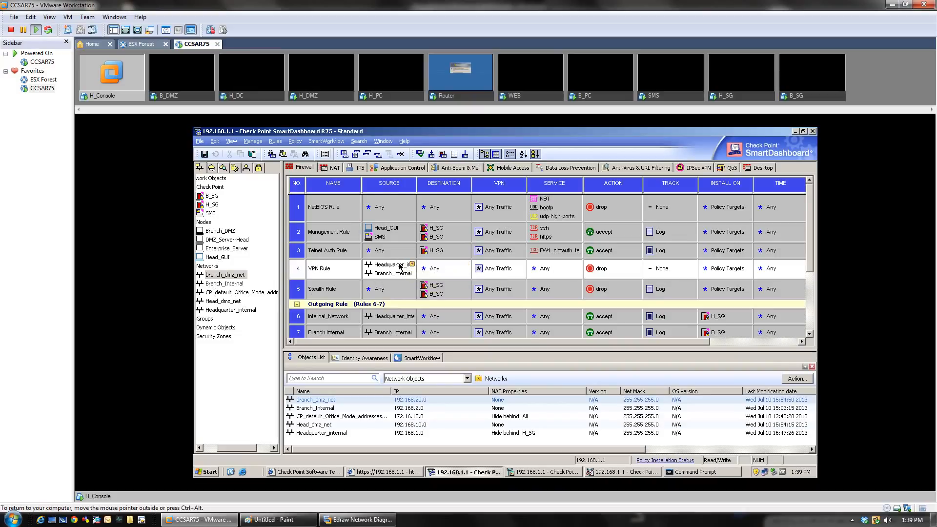
left_click_drag(399, 264, 438, 276)
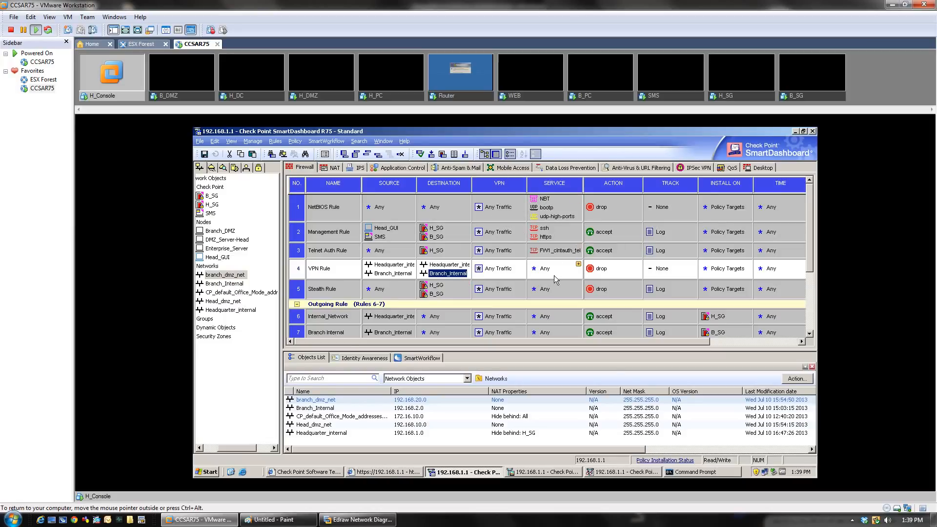
Step: Set VPN Rule's action to accept and its tracking to Log
right_click(591, 272)
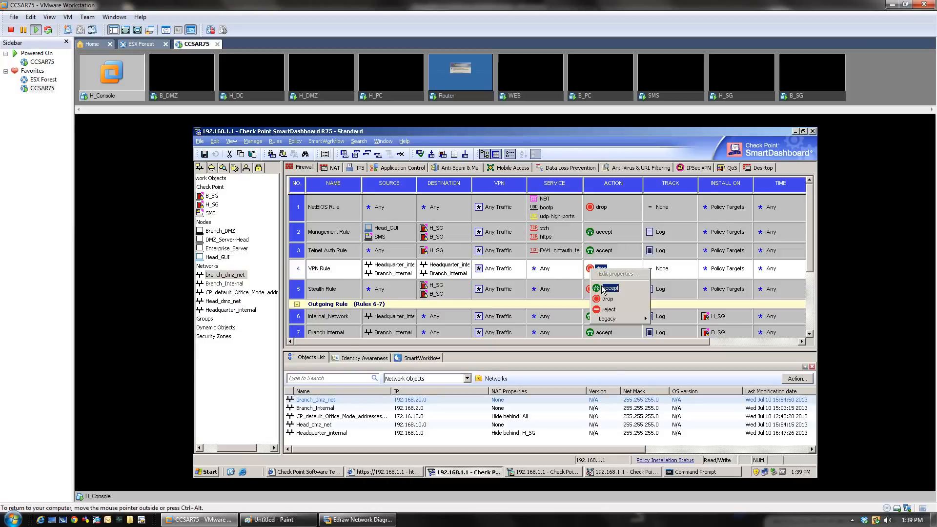
left_click(603, 288)
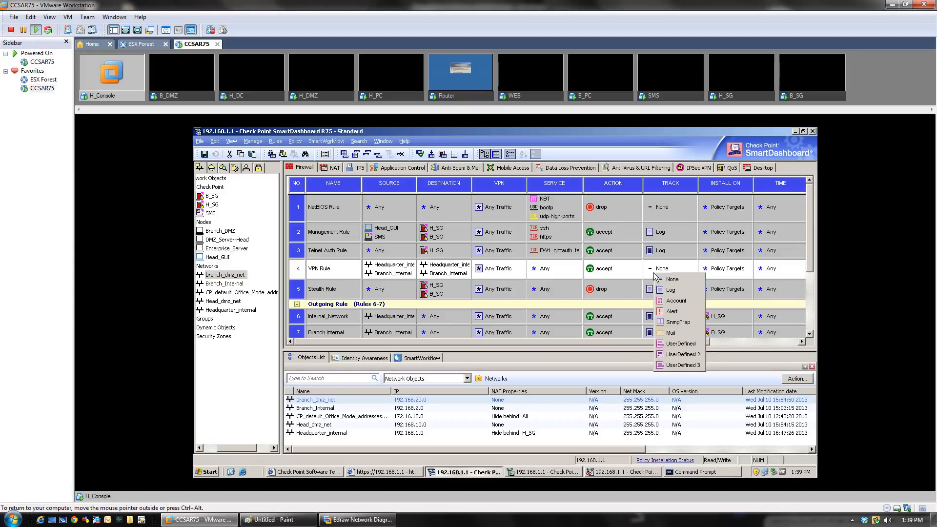
right_click(654, 272)
left_click(666, 289)
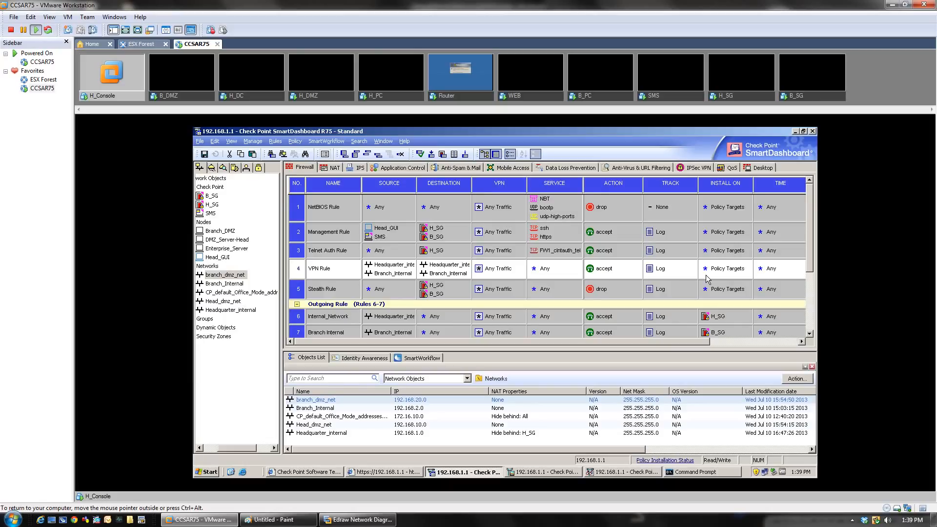
Step: Limit VPN Rule's VPN match to connections encrypted in the Brach_office community only
double_click(499, 272)
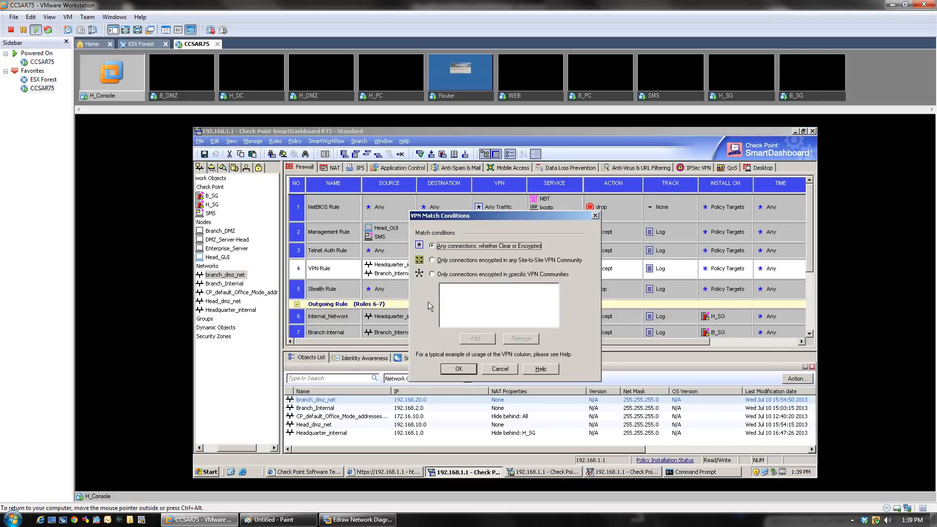
left_click(432, 274)
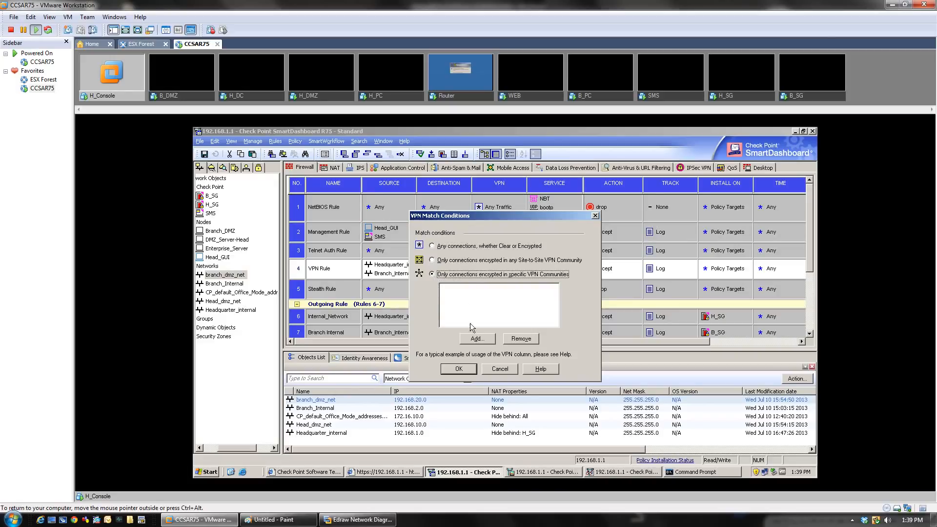
left_click(475, 339)
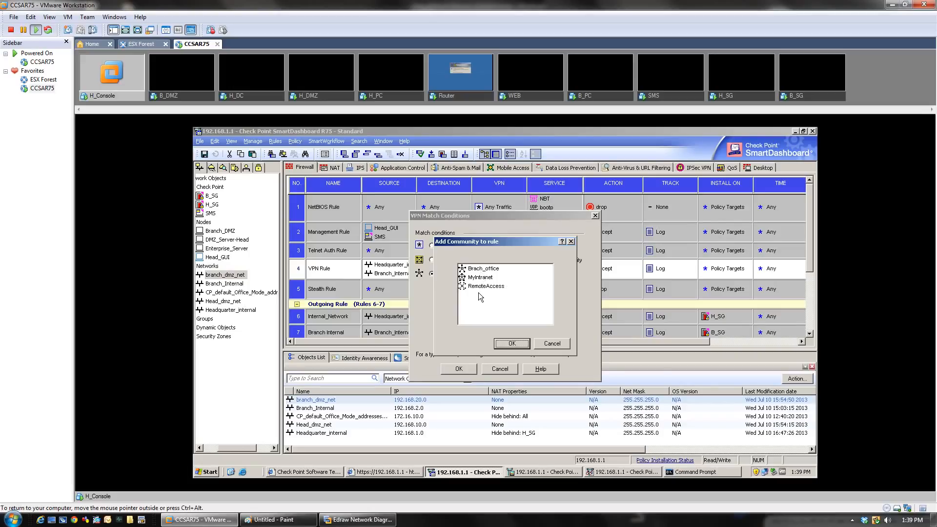
left_click(483, 269)
left_click_drag(498, 242, 483, 303)
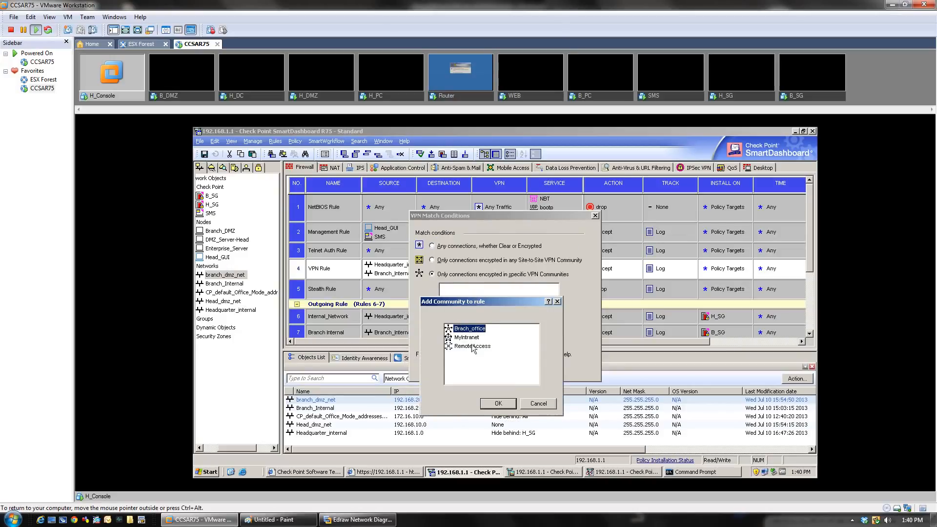
left_click(507, 407)
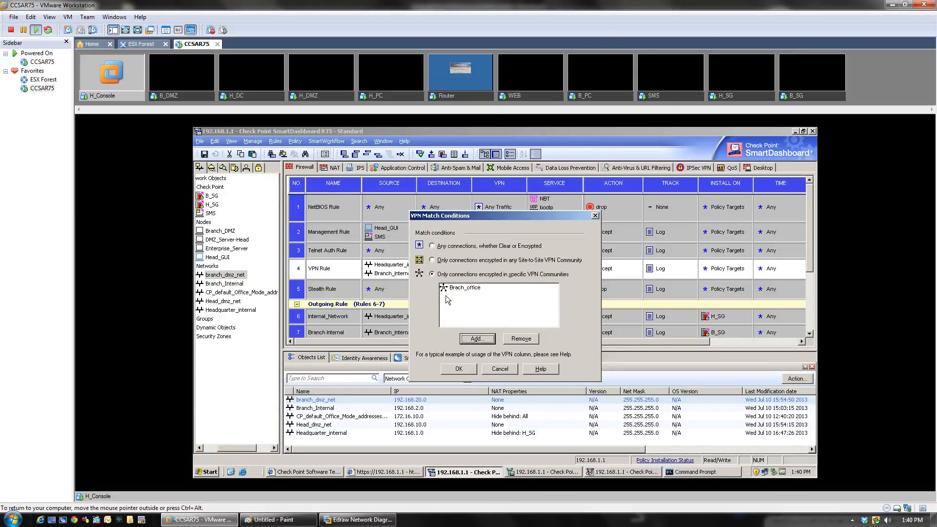
left_click(466, 367)
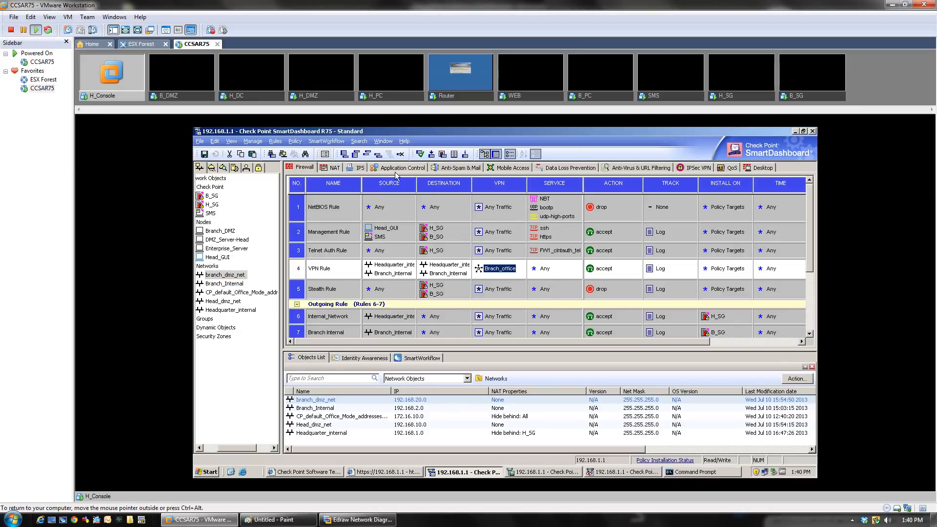
Step: Save the rule base and install the policy on B_SG and H_SG, closing the completed report
left_click(203, 154)
left_click(203, 154)
left_click(432, 154)
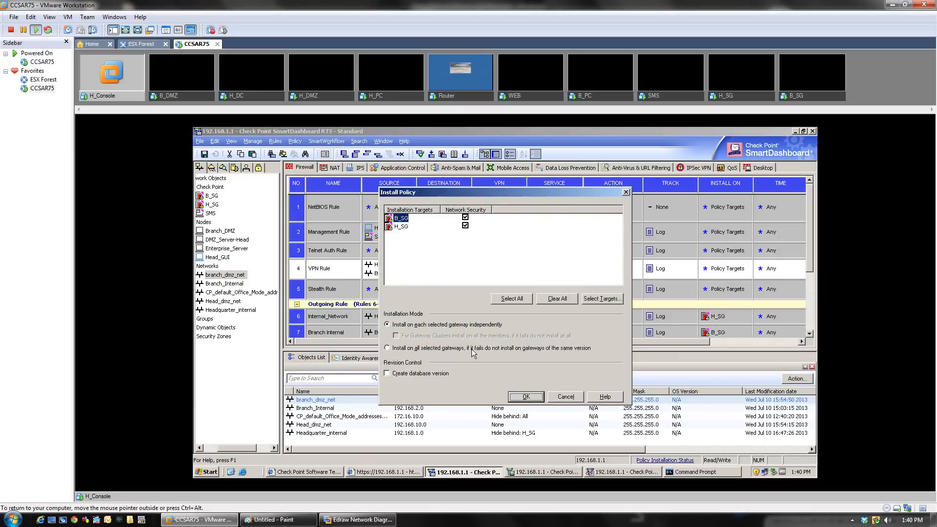
left_click(530, 396)
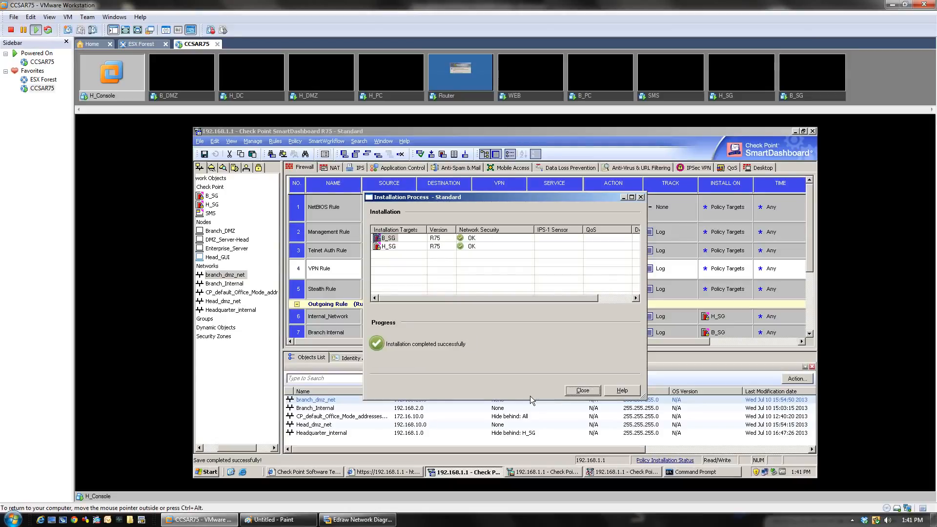
left_click(589, 393)
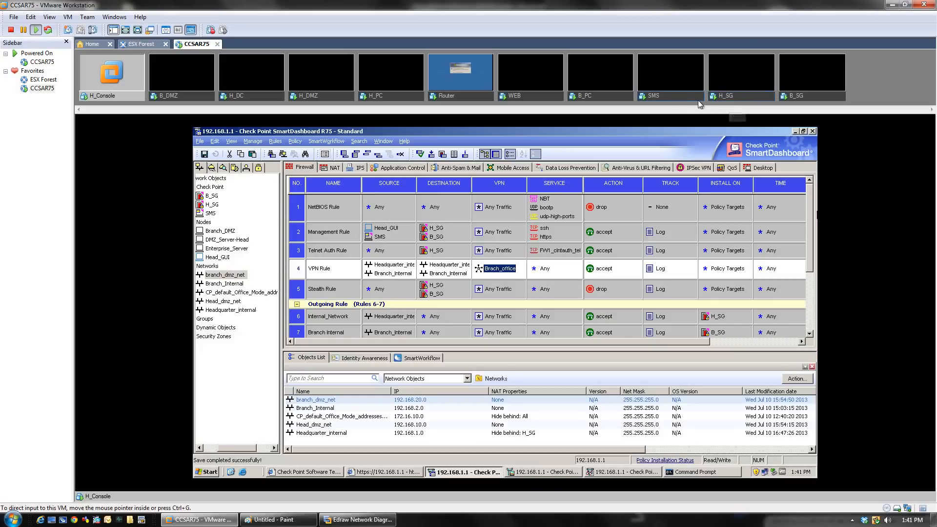
Step: Unlock the B_PC virtual machine with its password and close the Command Prompt window
left_click(602, 97)
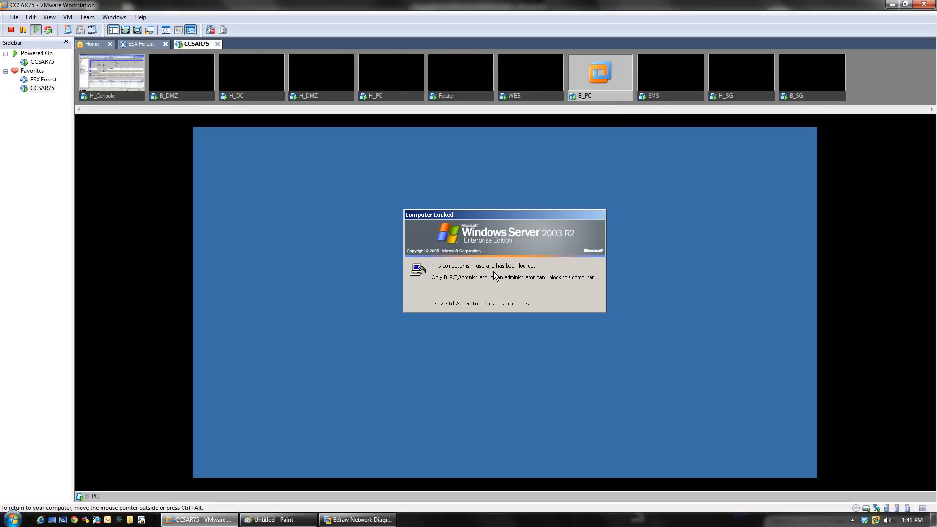
key("ctrl+alt+Insert")
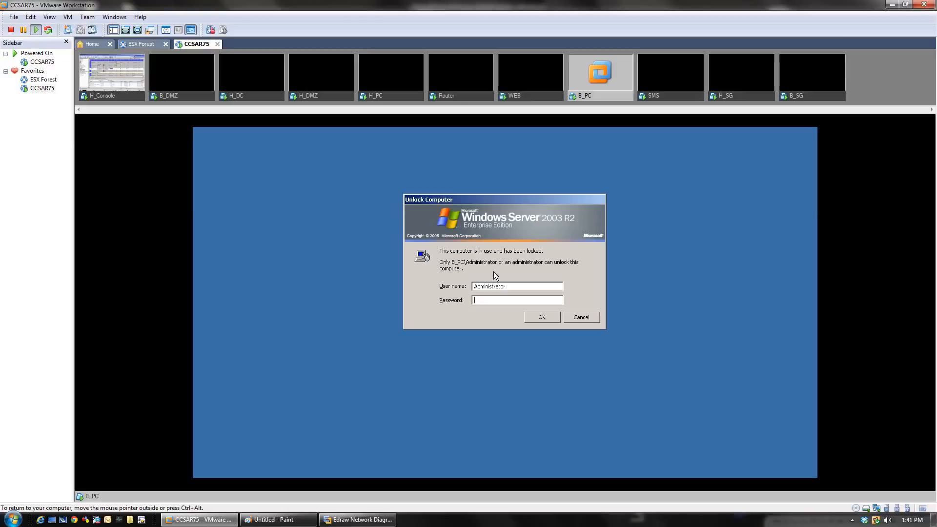
type("••••••••")
key("Return")
key("Return")
key("Return")
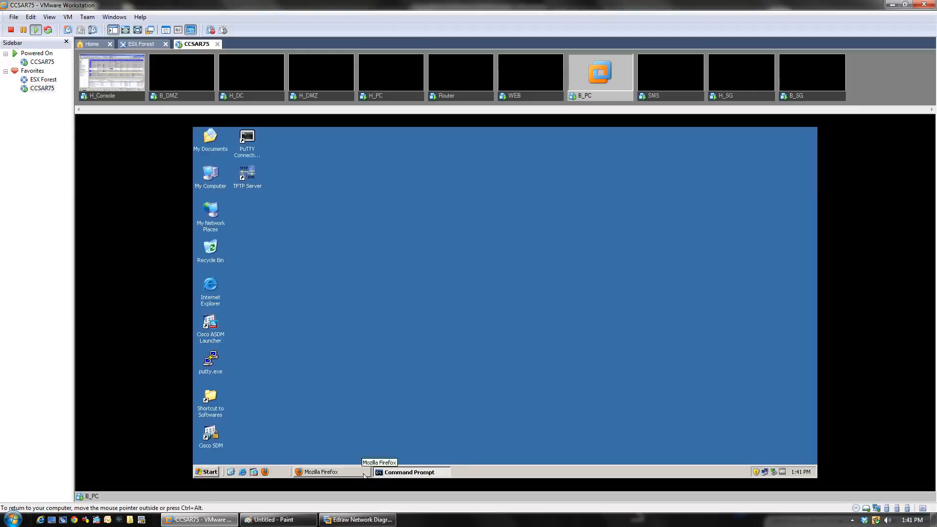
right_click(396, 473)
left_click(413, 441)
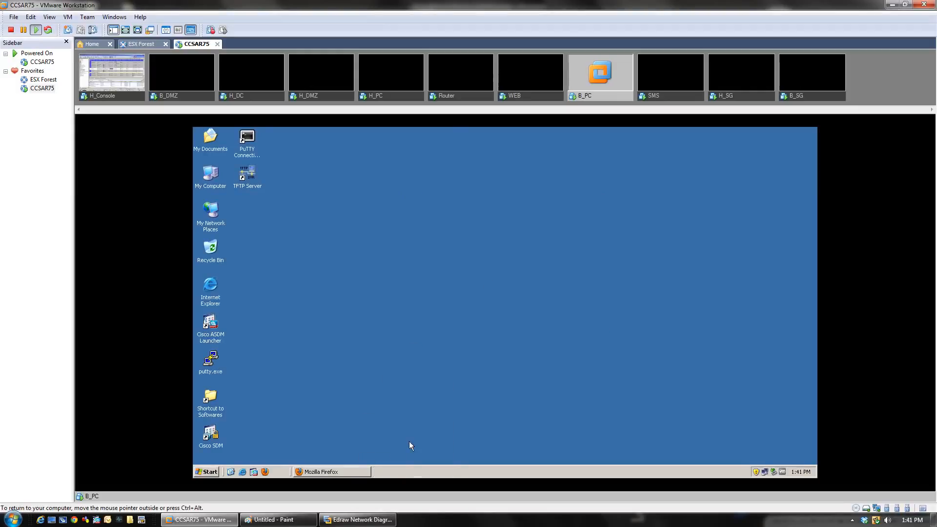
Step: Connect with PuTTY over SSH to 192.168.1.1 and log in as admin
double_click(210, 366)
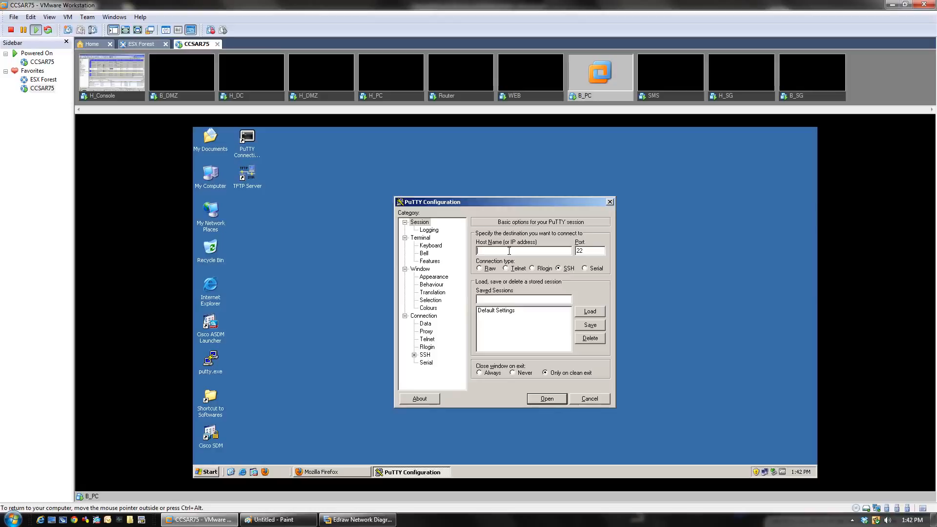
type("192.168.3")
key("BackSpace")
key("BackSpace")
type(".1.1")
left_click(539, 400)
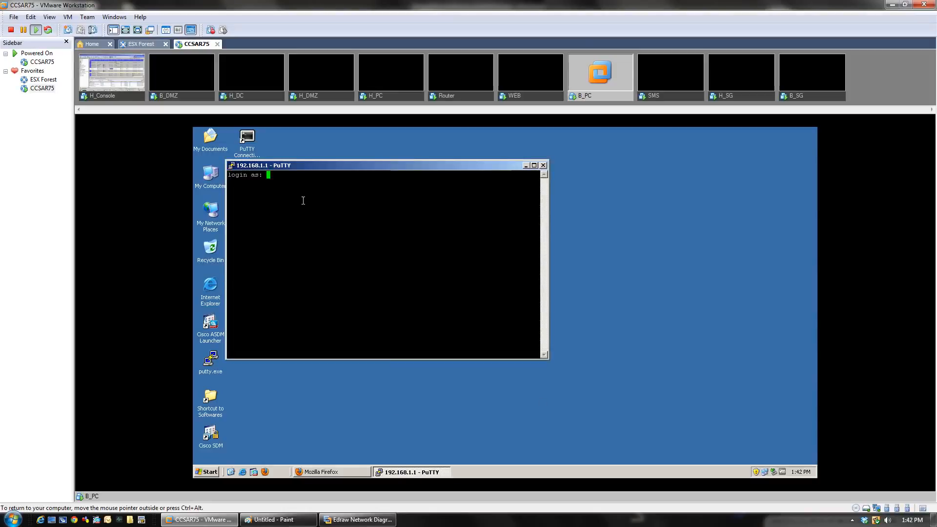
type("admin")
key("Return")
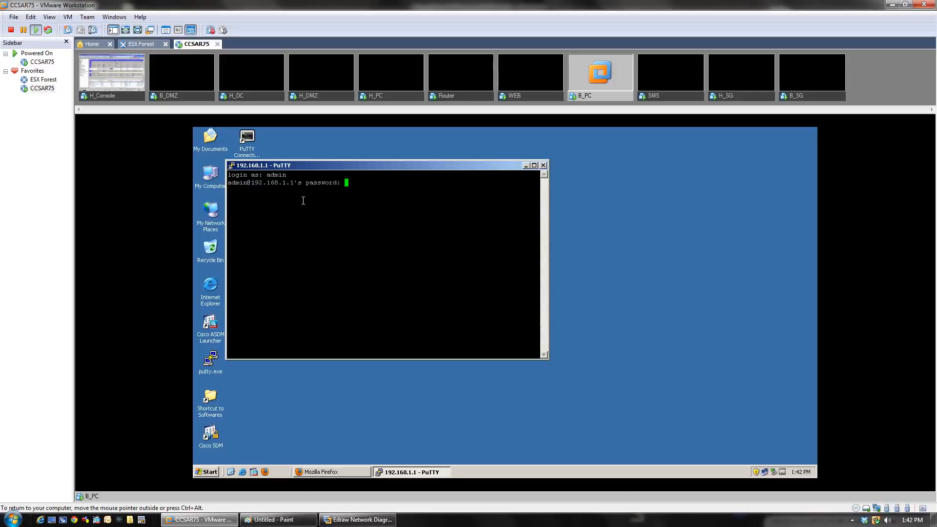
key("Return")
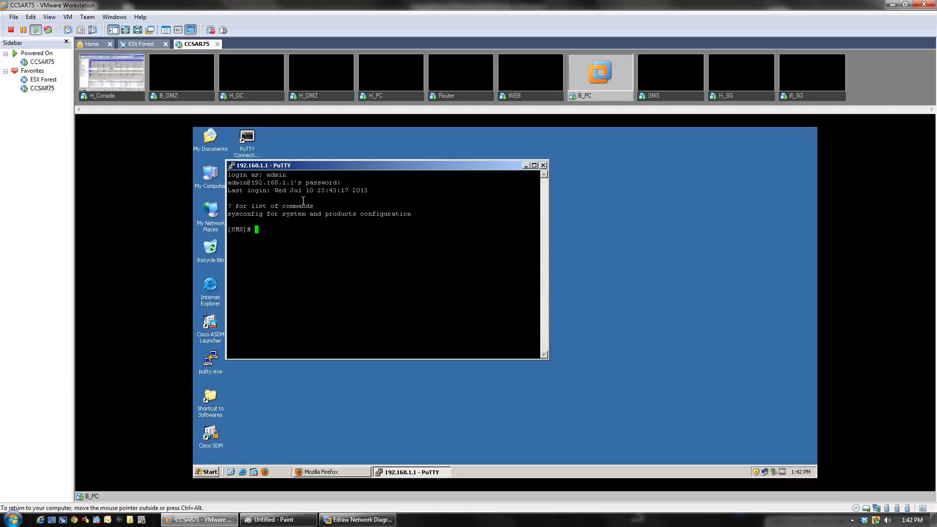
Step: On H_Console, launch SmartView Tracker from SmartDashboard's Window menu, close it, and reopen it
left_click(121, 97)
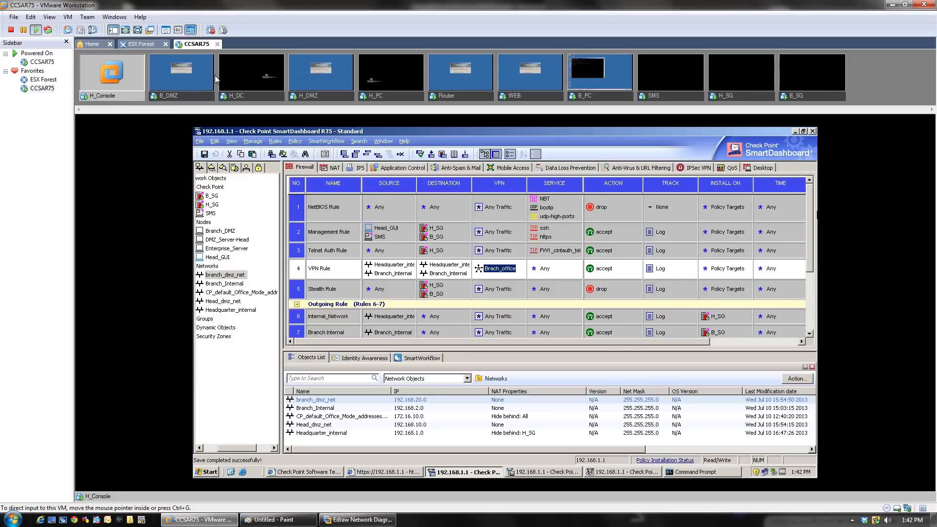
left_click(382, 142)
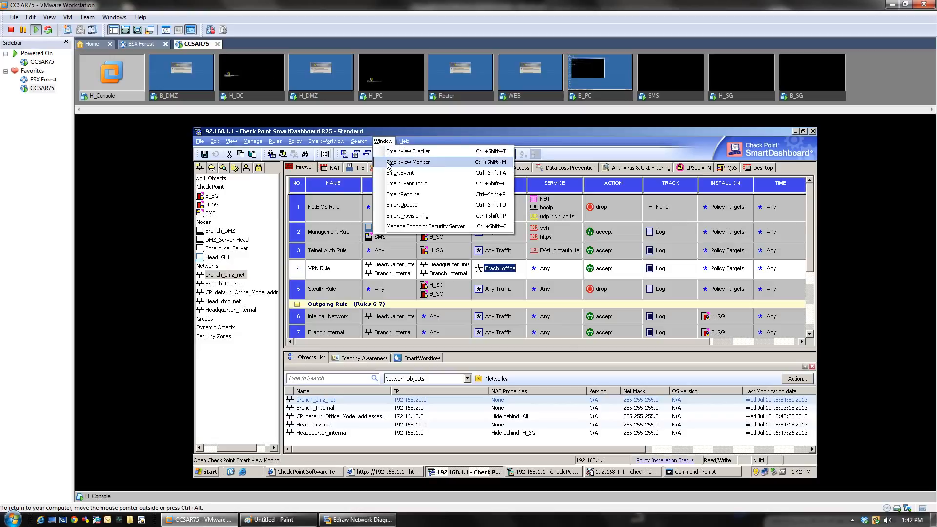
left_click(408, 152)
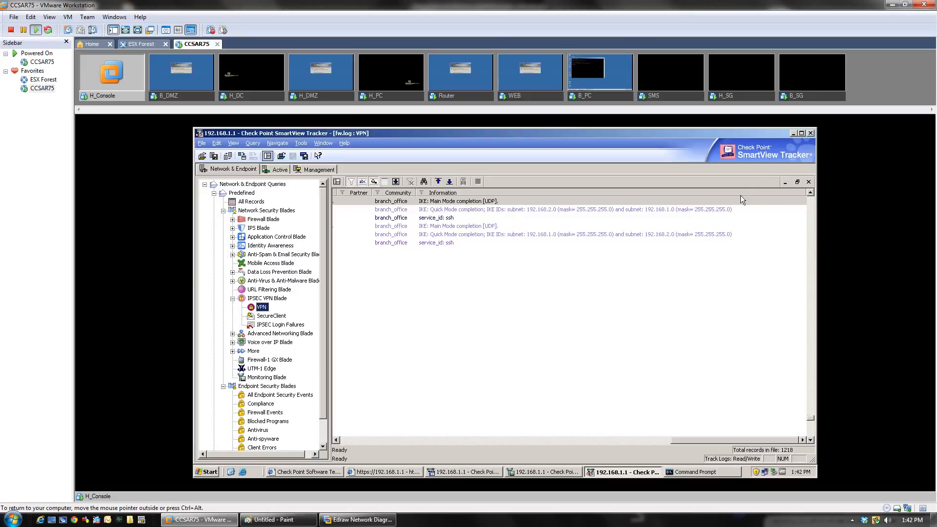
left_click(810, 133)
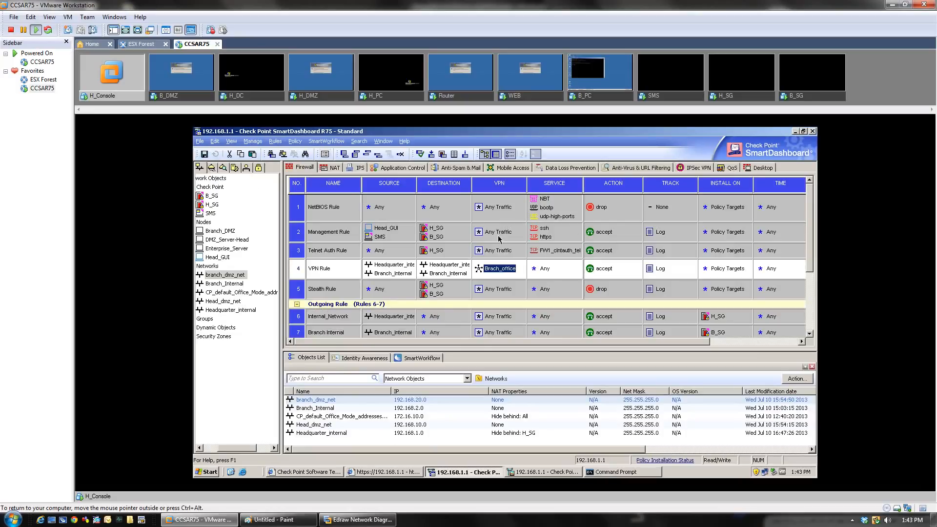
left_click(384, 141)
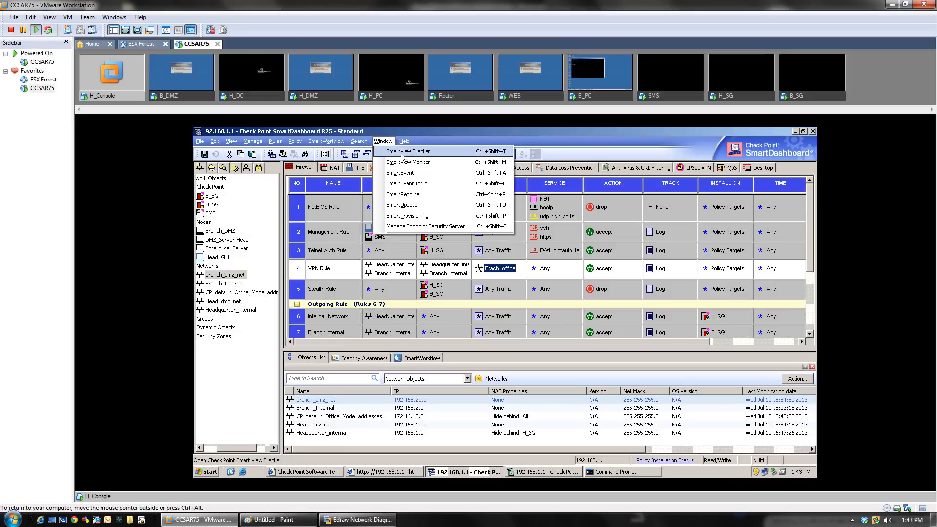
left_click(401, 153)
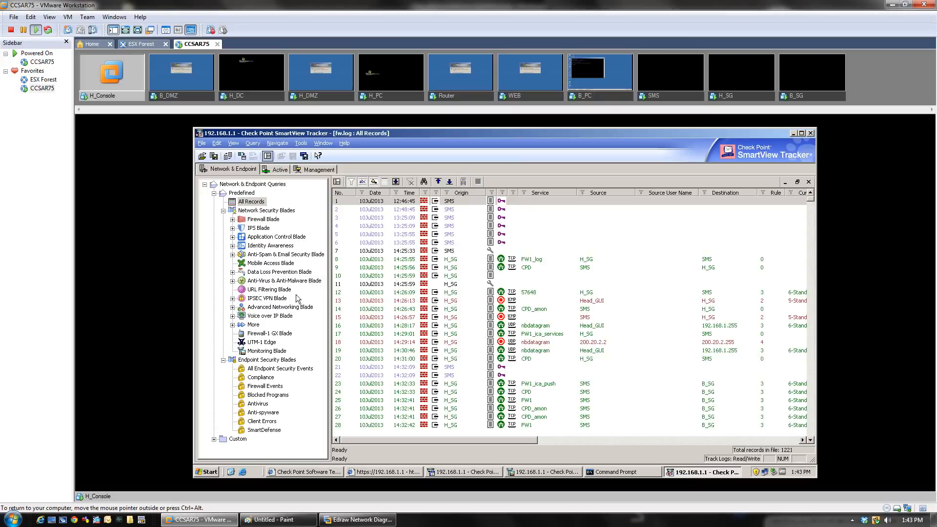
Step: Show the IPSEC VPN Blade's VPN query and select encrypted ssh records 1115 and 1206
left_click(233, 299)
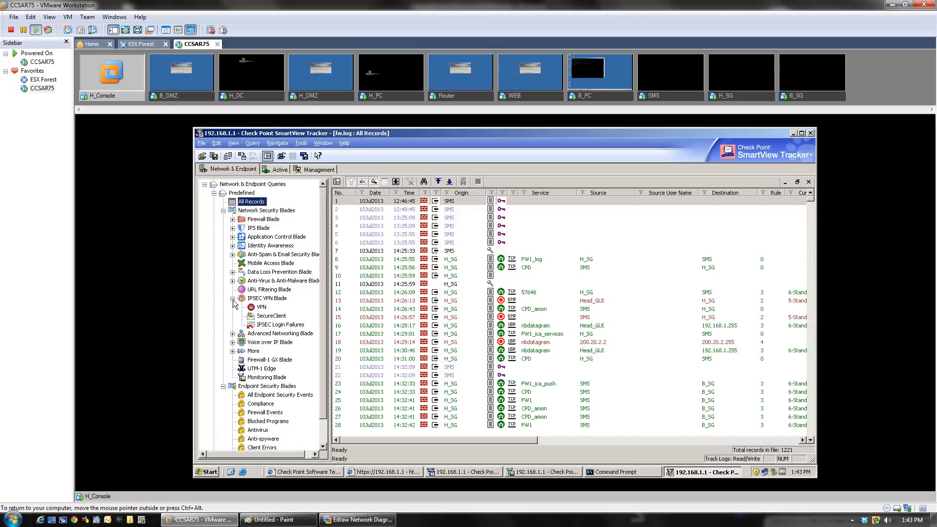
left_click(262, 308)
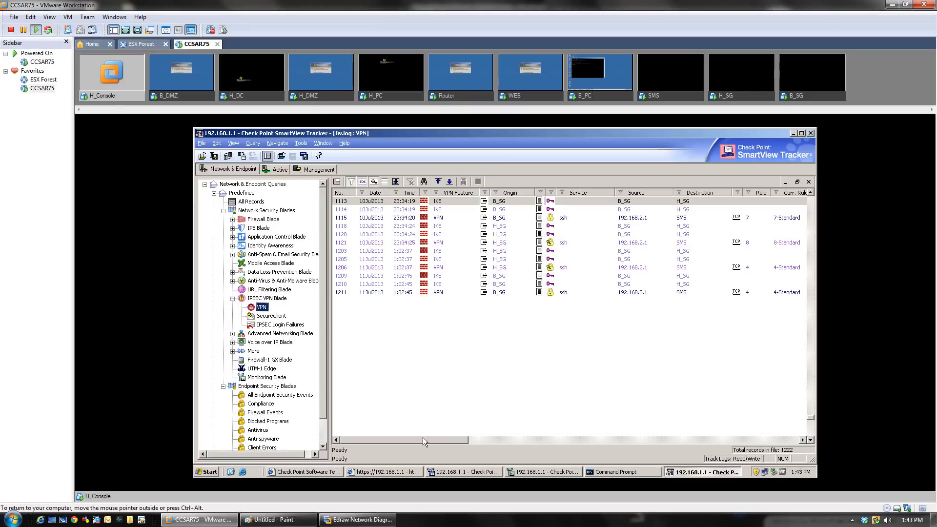
mouse_move(422, 437)
left_mouse_down()
mouse_move(452, 437)
mouse_move(408, 438)
left_mouse_up()
left_click(556, 215)
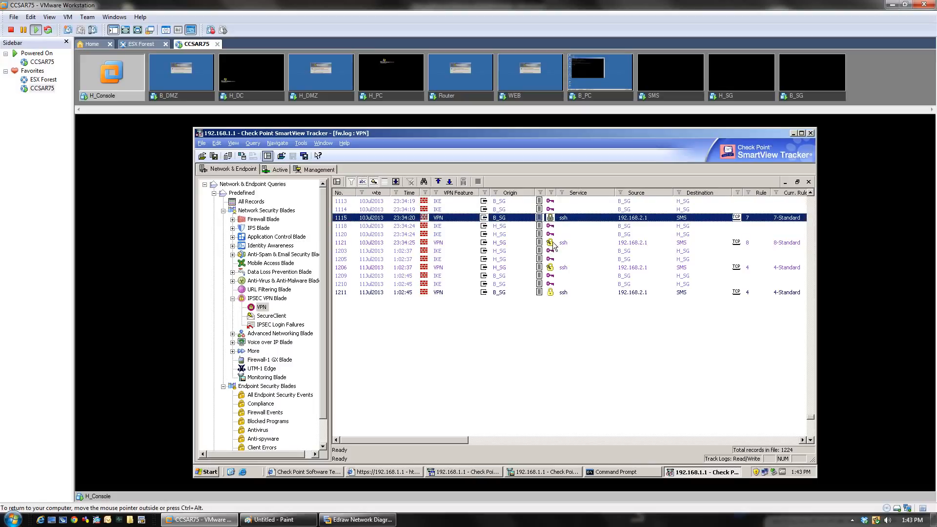
left_click(555, 267)
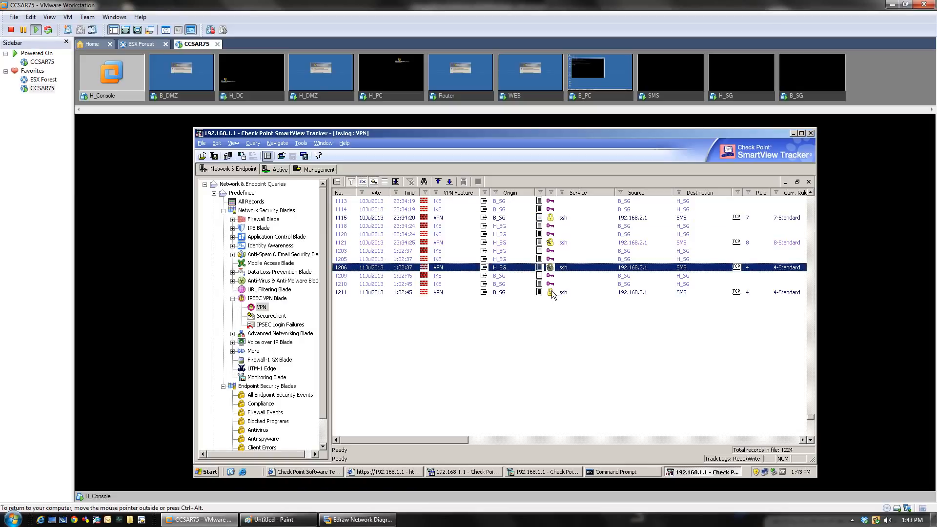
left_click(553, 220)
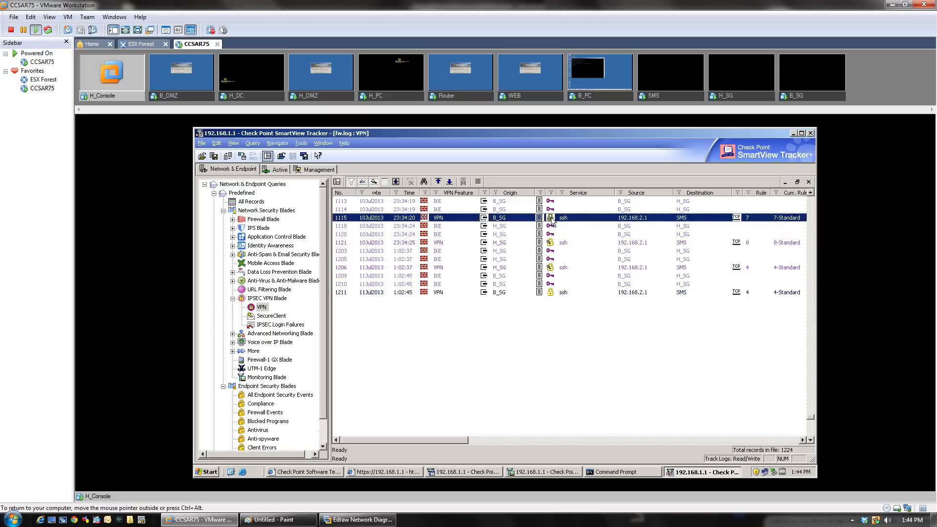
Step: Review record 1115's details: source 192.168.2.1, SMS destination, Encrypt, IKE, ESP AES; then close
double_click(552, 220)
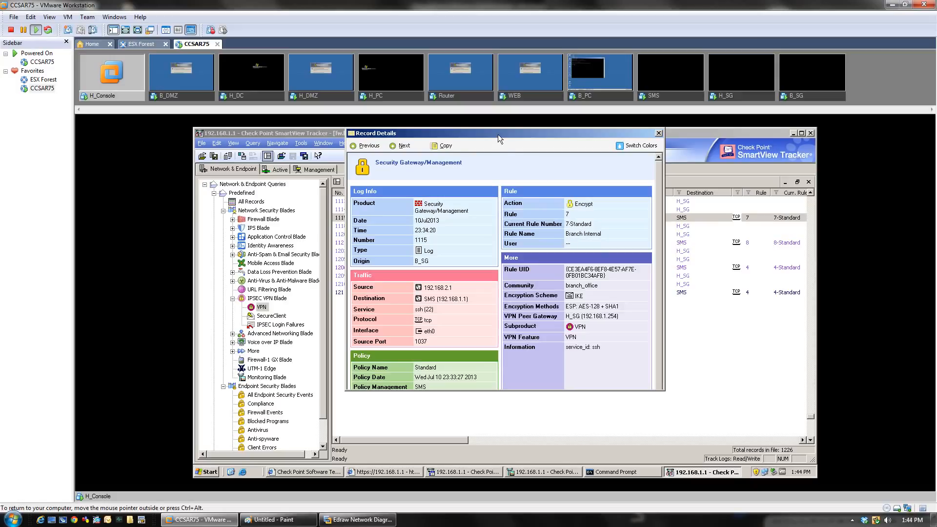
left_click_drag(498, 133, 423, 183)
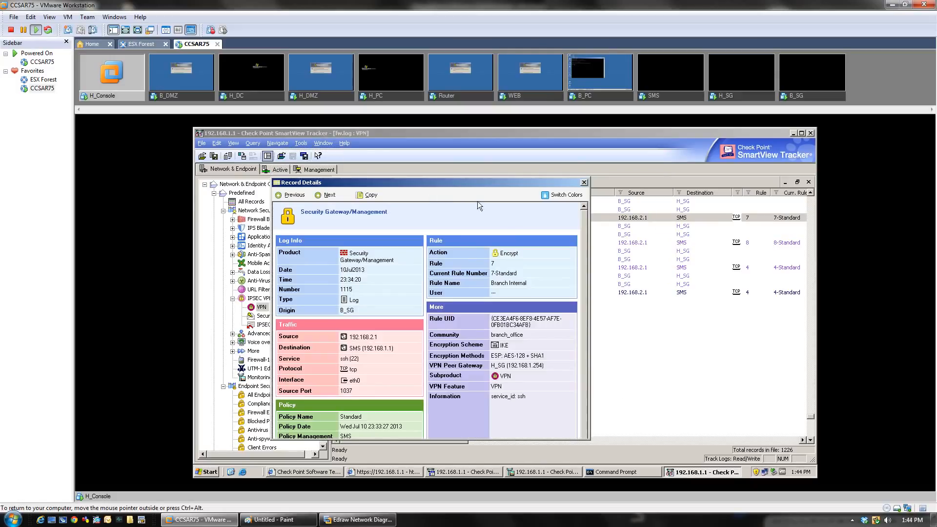
scroll(586, 272, "down", 1)
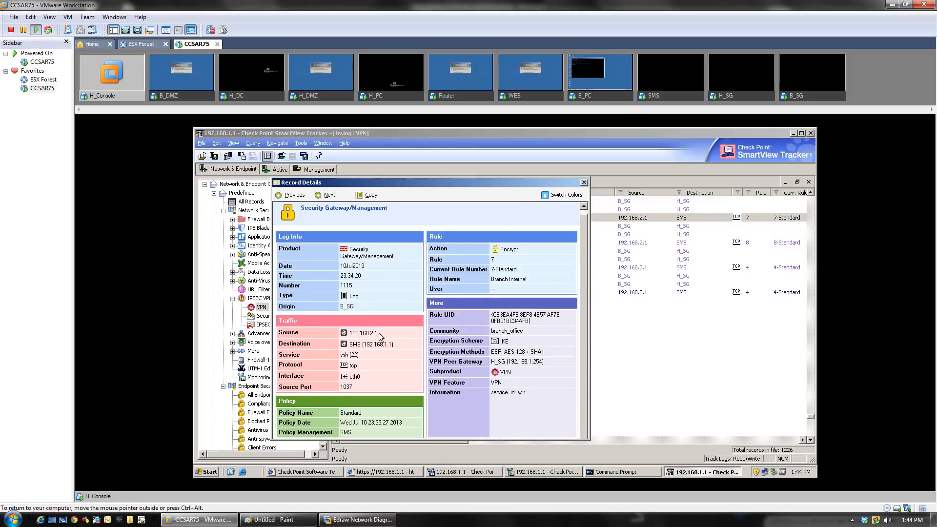
left_click_drag(383, 335, 350, 333)
left_click(406, 361)
left_click_drag(350, 344, 385, 344)
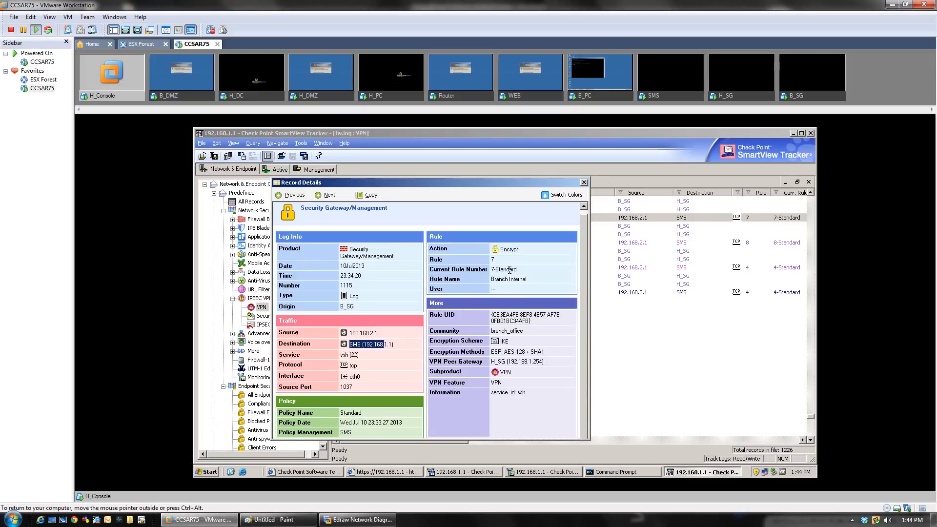
double_click(508, 250)
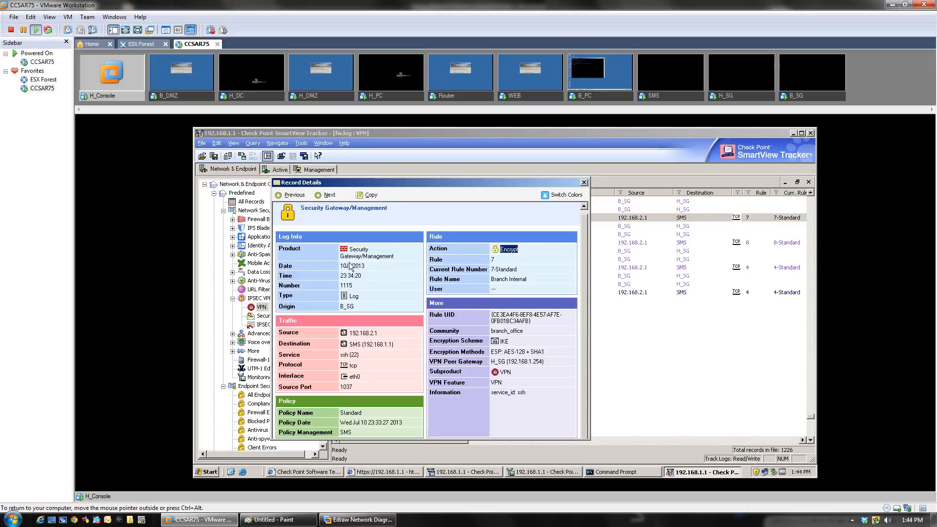
double_click(503, 341)
left_click_drag(490, 352, 556, 357)
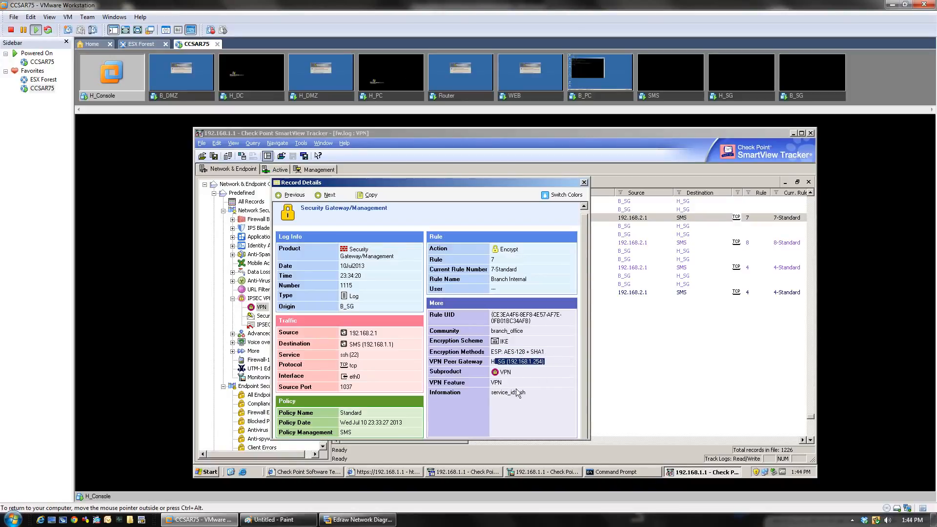
left_click(583, 183)
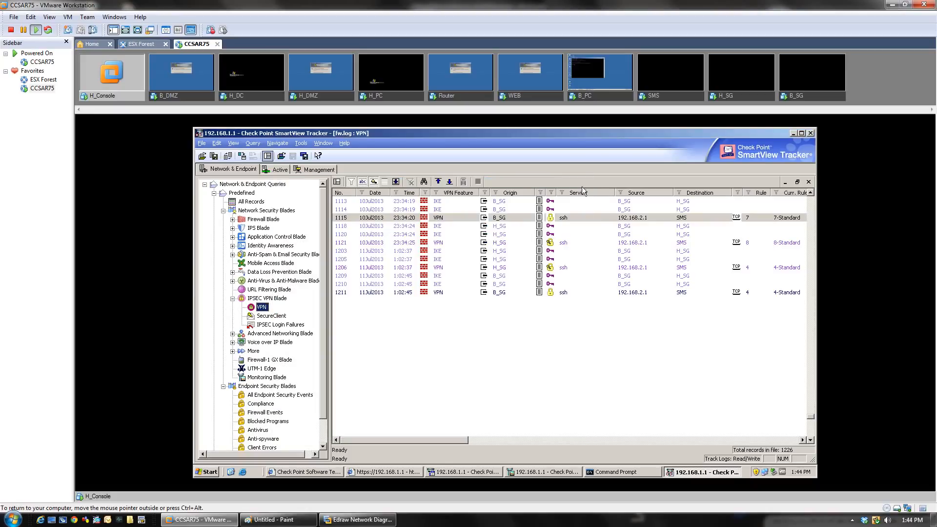
double_click(558, 203)
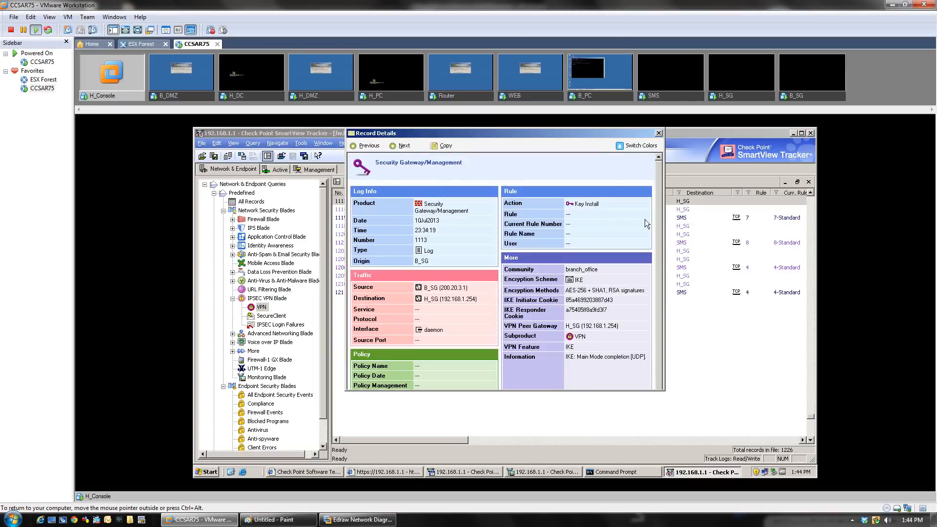
scroll(659, 220, "down", 1)
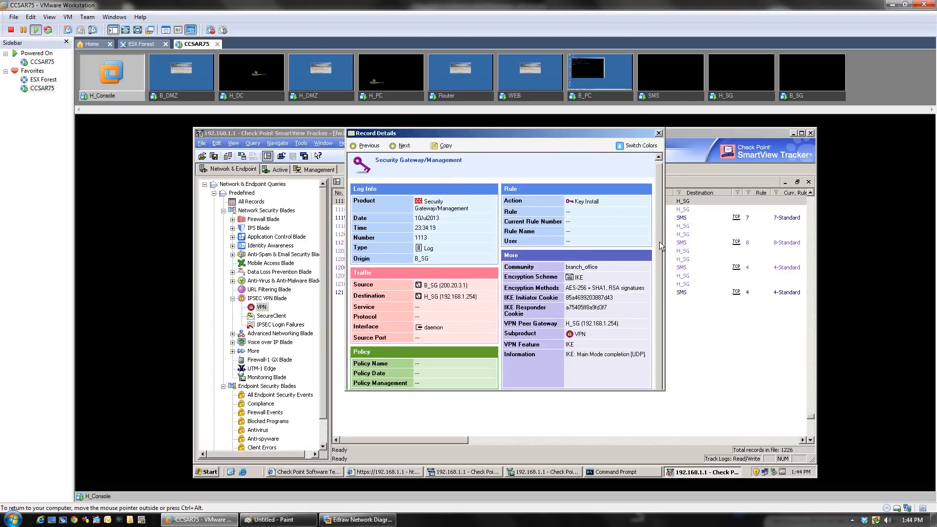
left_click_drag(565, 132, 418, 135)
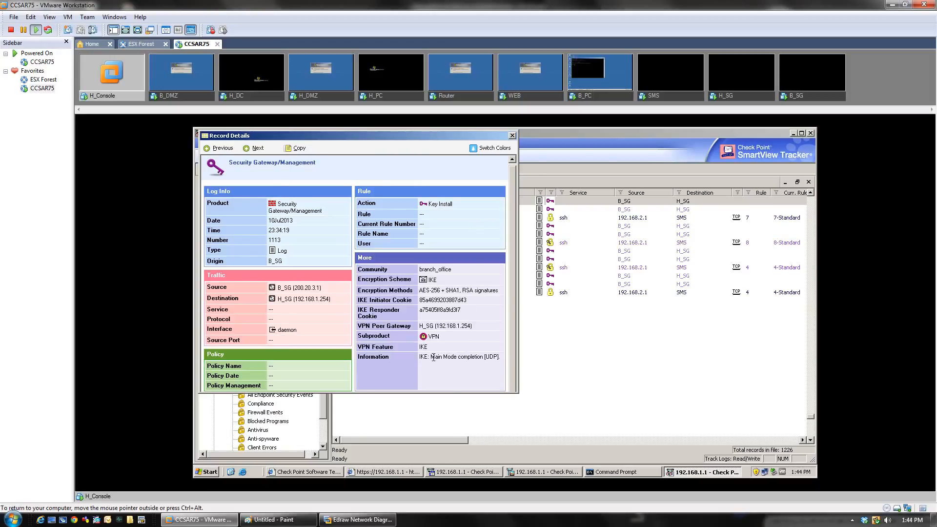
left_click_drag(431, 356, 500, 357)
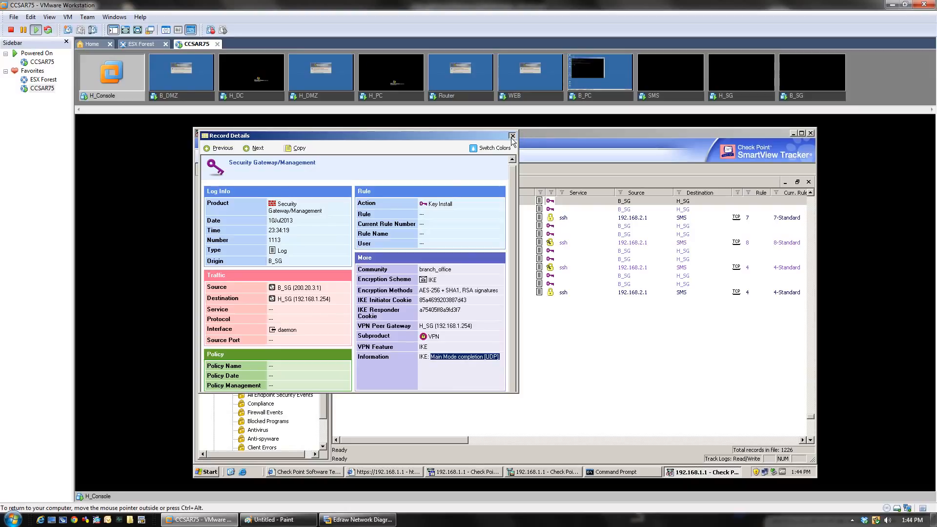
left_click(250, 148)
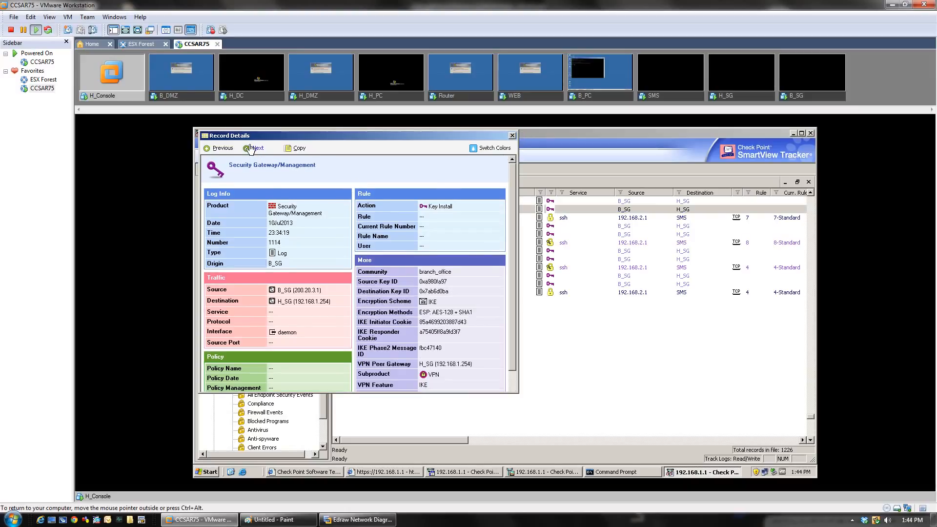
scroll(512, 265, "down", 3)
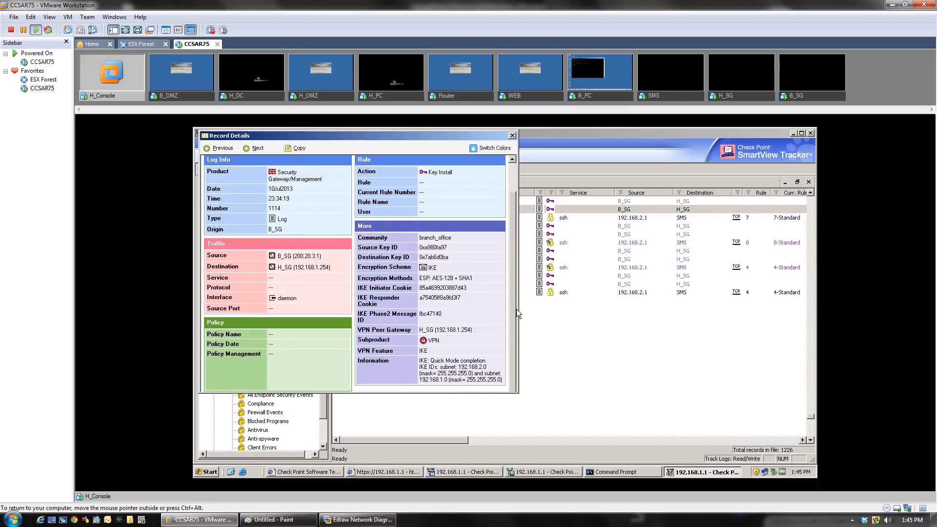
left_click_drag(429, 361, 485, 361)
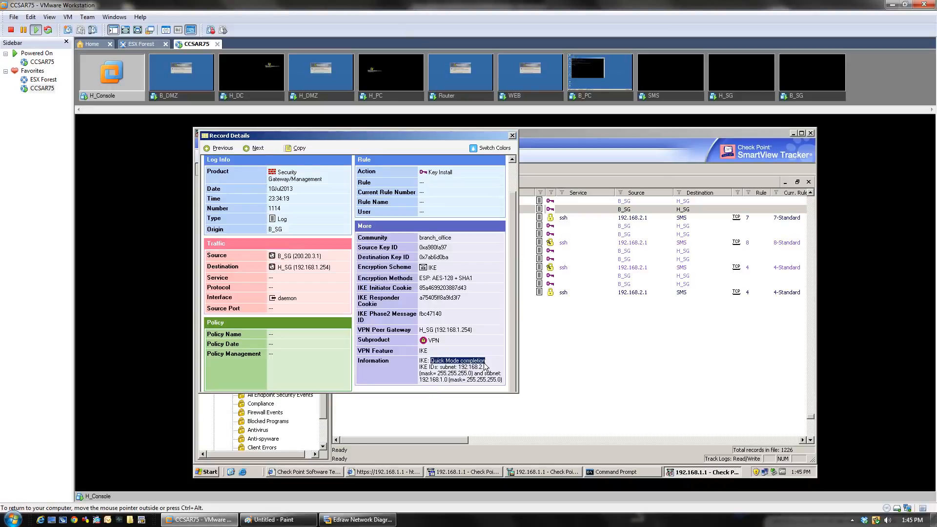
left_click(258, 148)
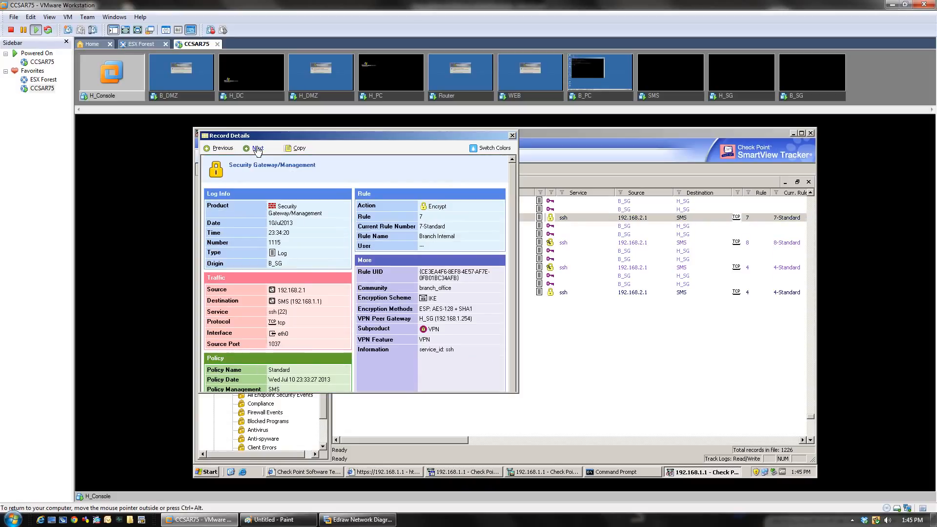
left_click(257, 148)
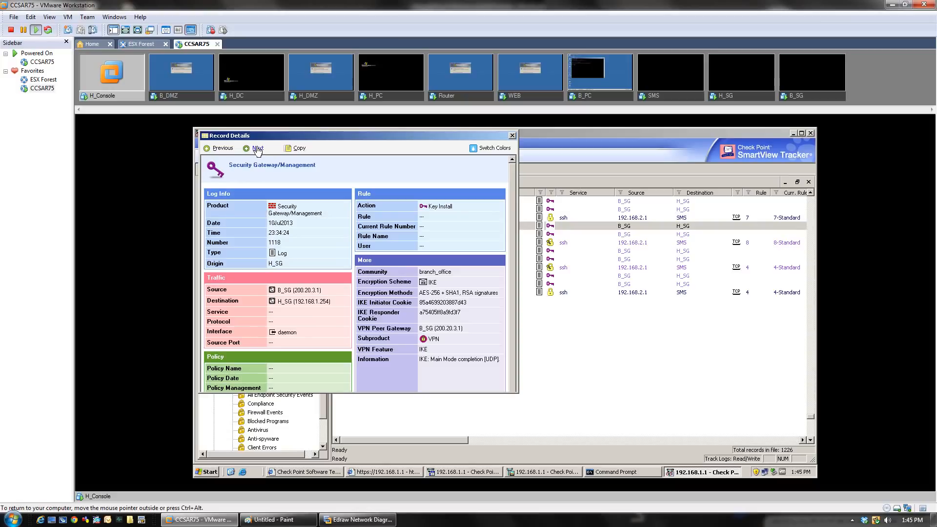
left_click(258, 149)
left_click(257, 148)
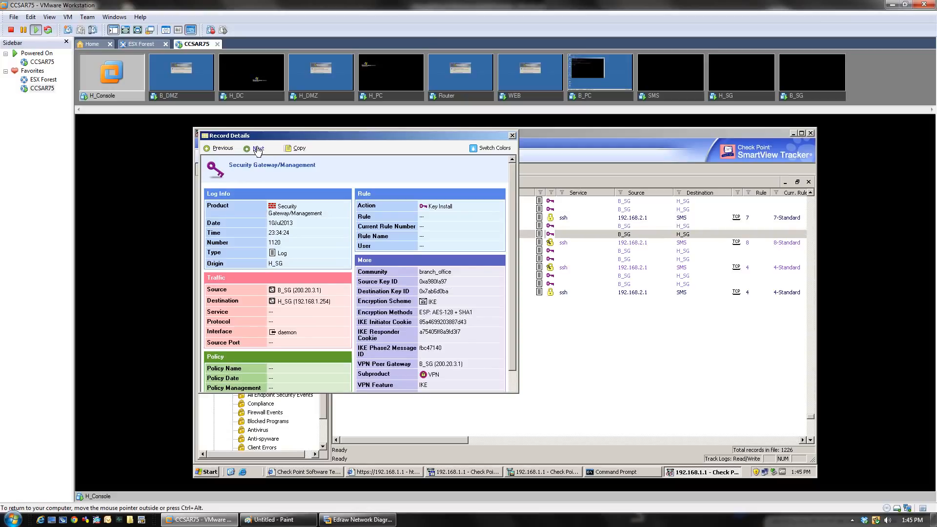
left_click(513, 135)
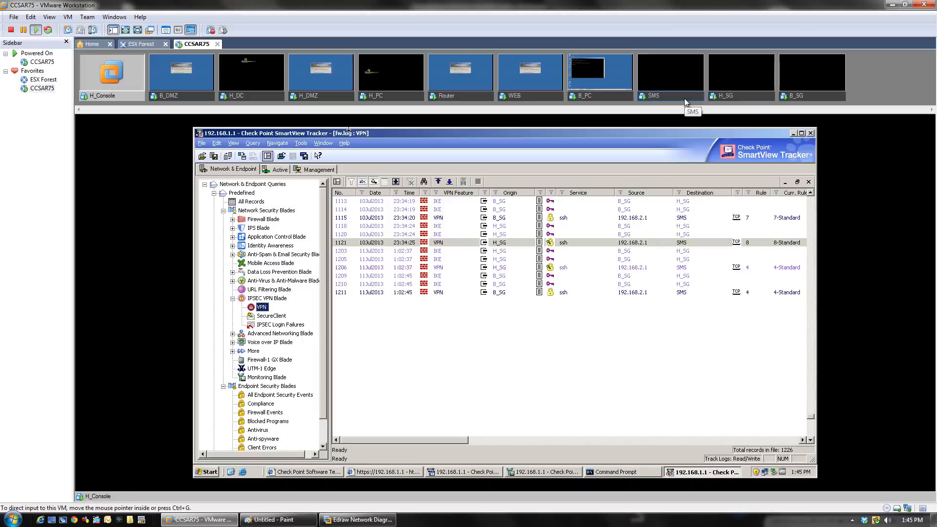
Step: On the H_SG gateway console, log in as admin and enter the vpn tu command
left_click(729, 98)
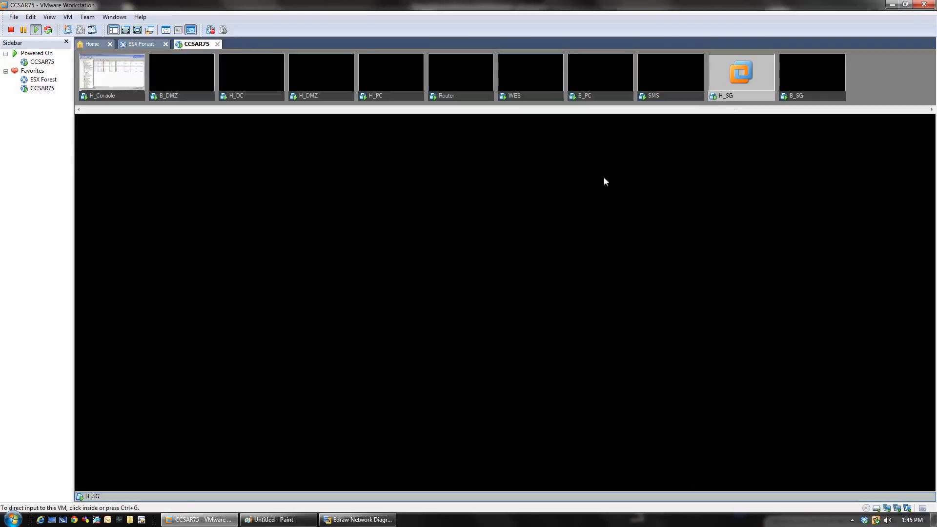
left_click(491, 281)
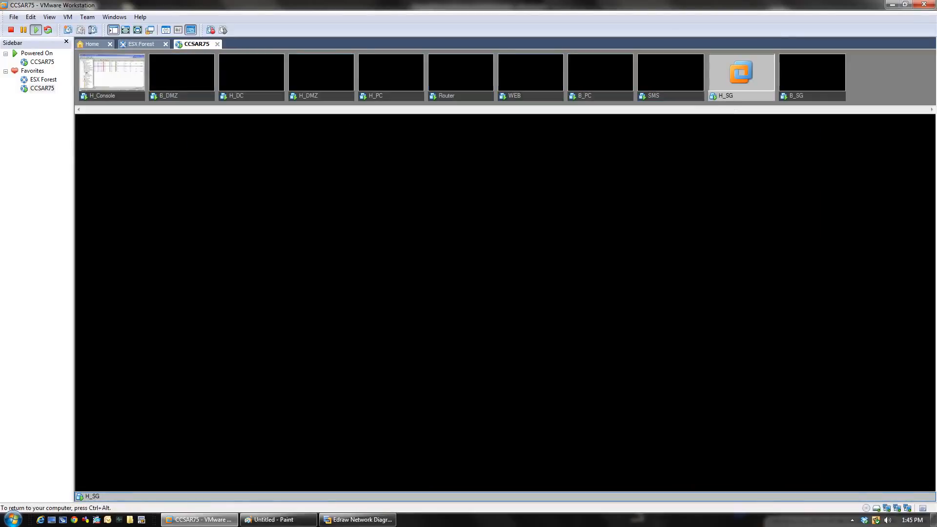
key("Return")
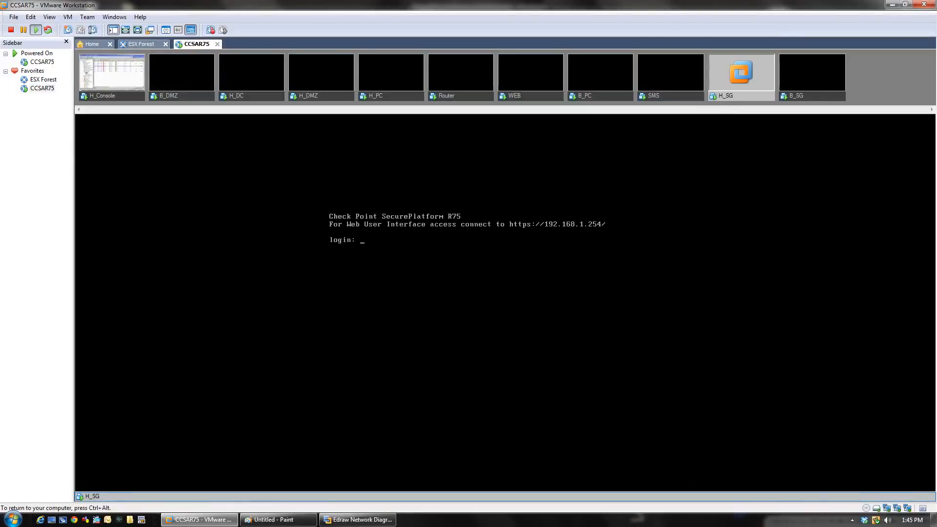
type("admin")
key("Return")
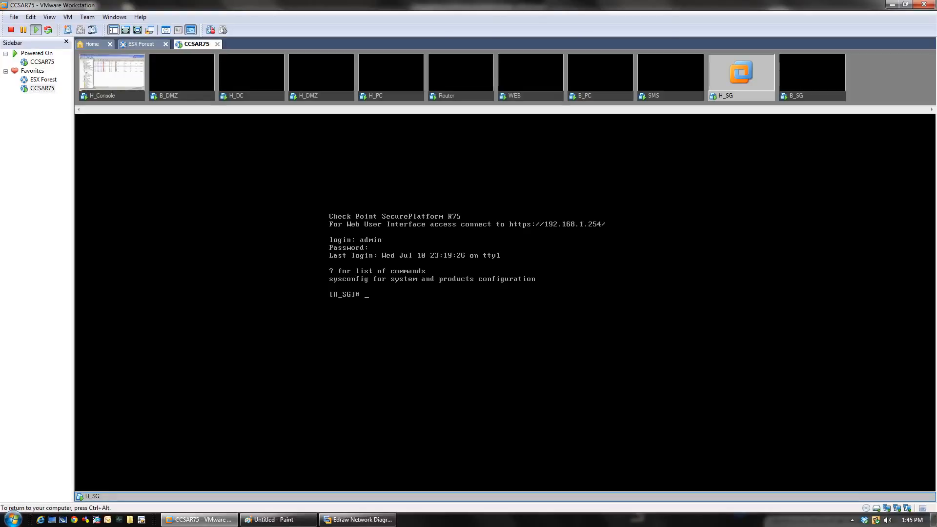
type("vpn tu")
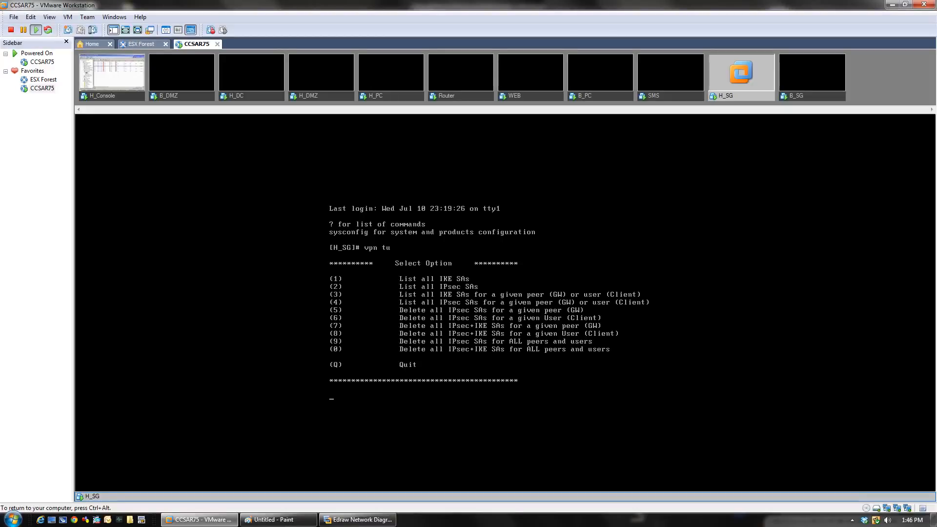
Step: Choose option 1 in vpn tu to list all IKE SAs, then dismiss the colour-scheme popup
type("1")
key("Return")
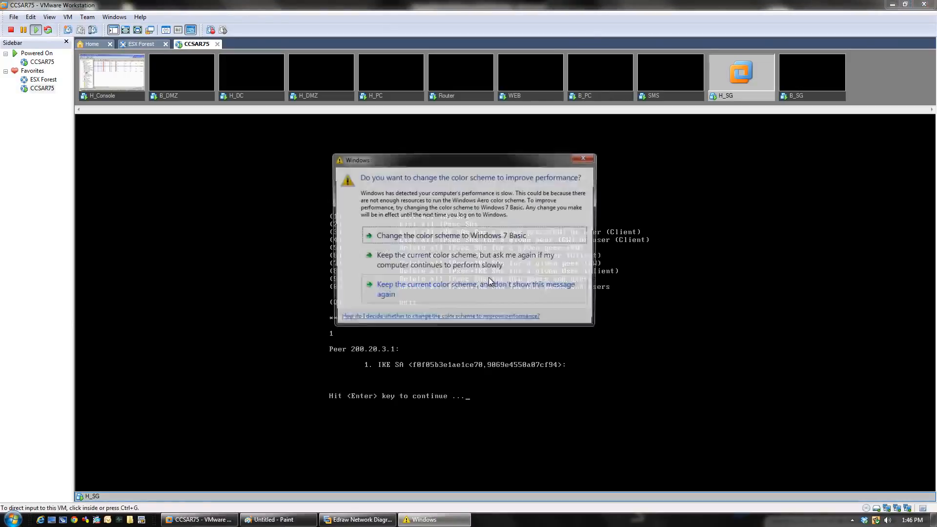
left_click(584, 156)
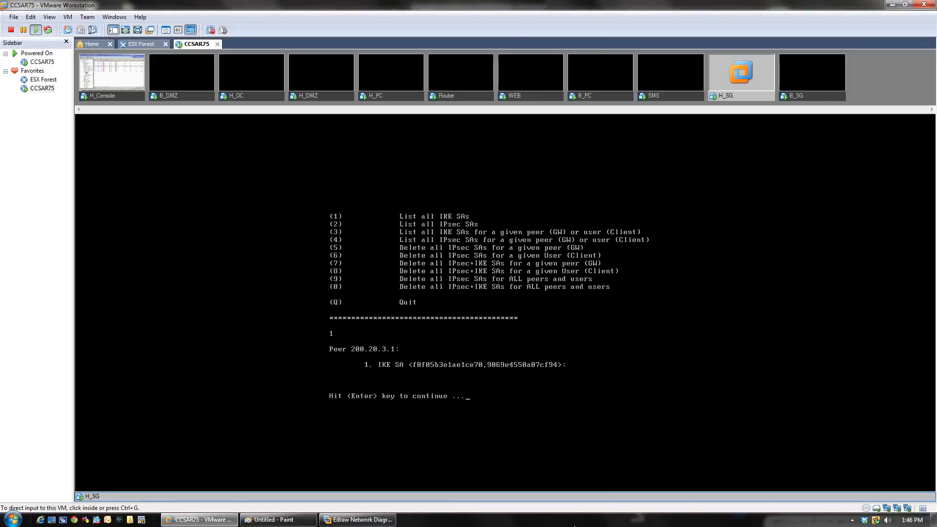